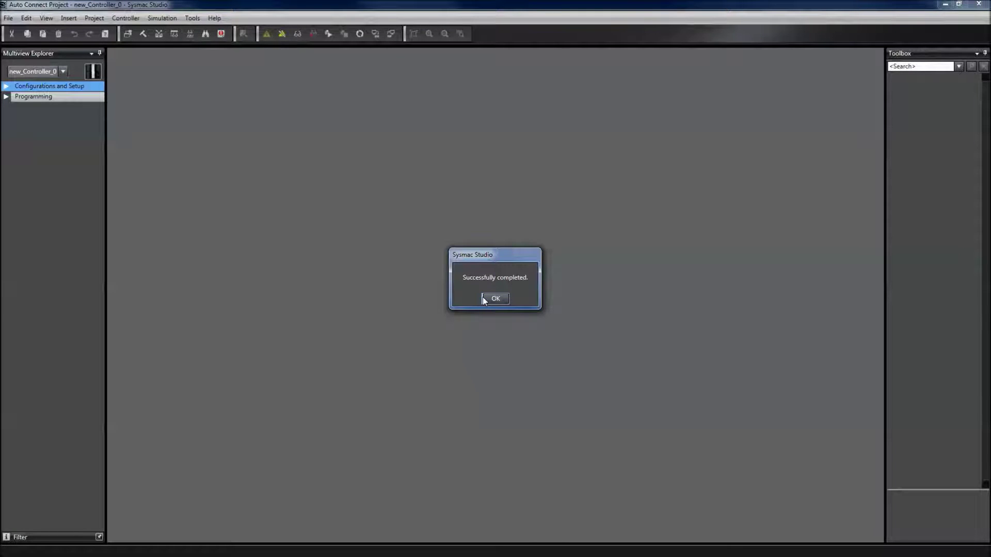
# - Open the EtherCAT configuration and start Compare and Merge with the actual network from the Master node
pyautogui.click(491, 301)
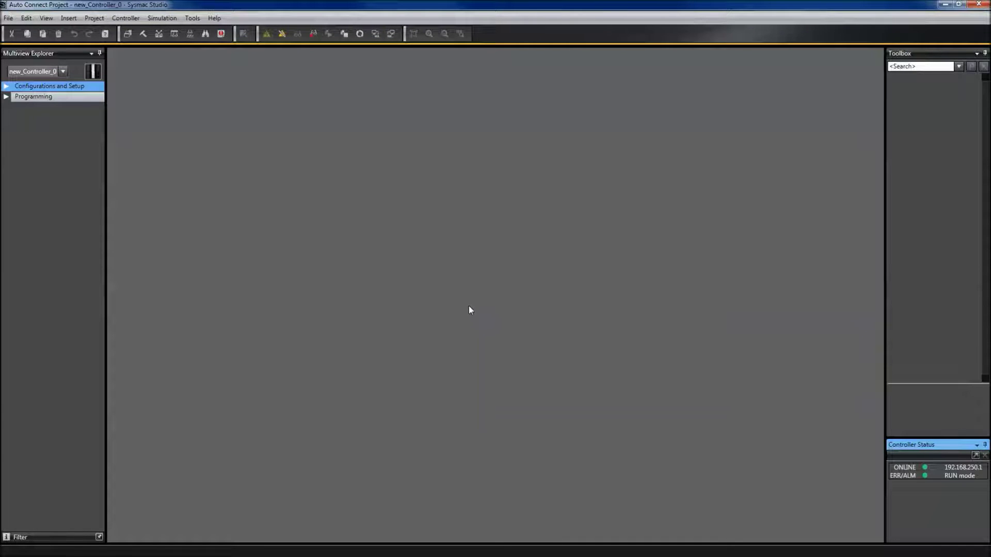
pyautogui.click(6, 86)
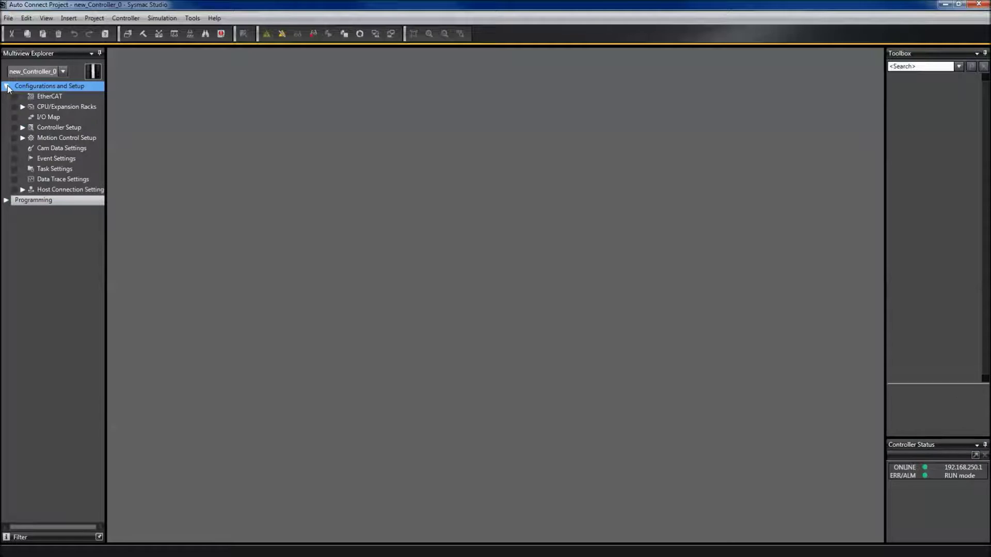
pyautogui.doubleClick(46, 97)
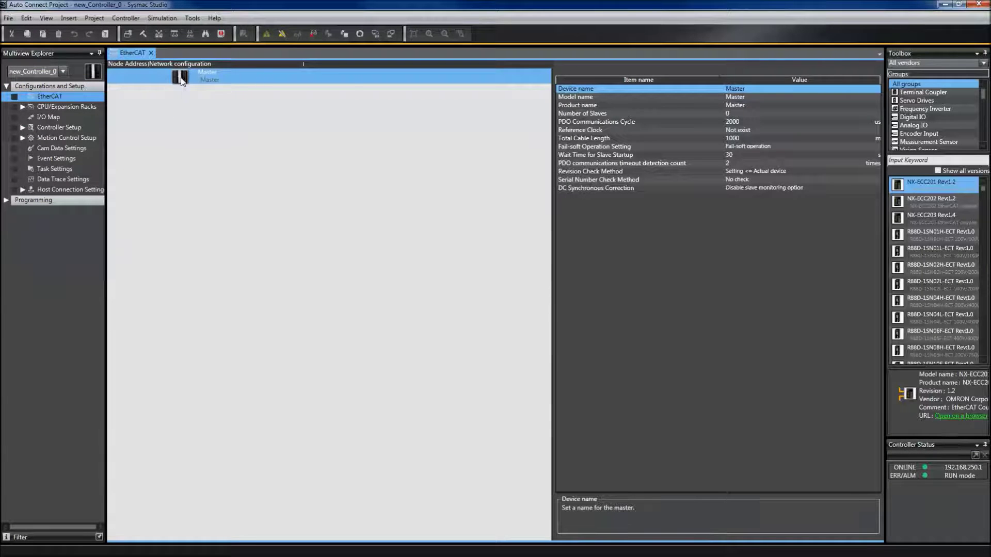
pyautogui.rightClick(181, 78)
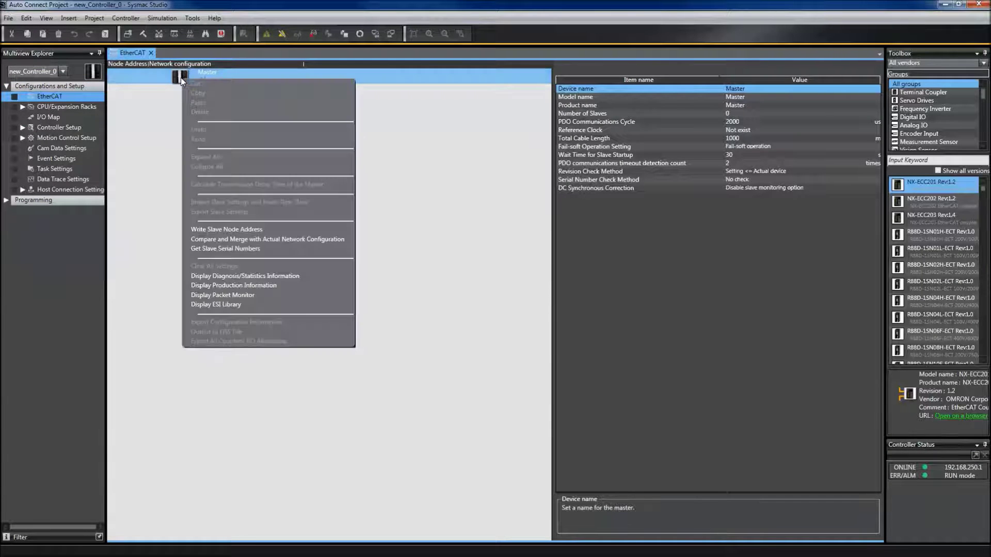
pyautogui.click(221, 240)
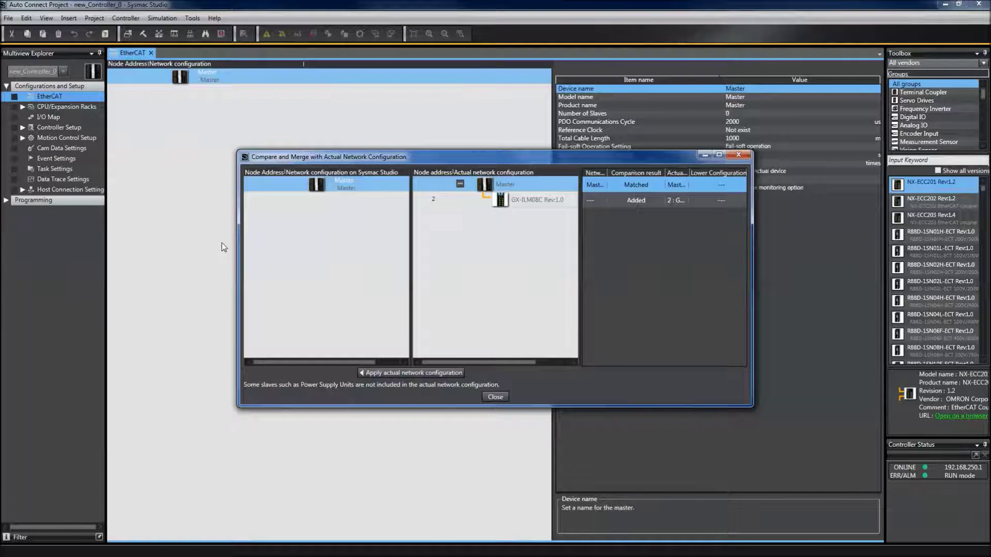
# - Apply the actual network configuration, adding node 2 GX-ILM08C Rev:1.0 as E001, then close the comparison
pyautogui.click(404, 374)
pyautogui.click(477, 294)
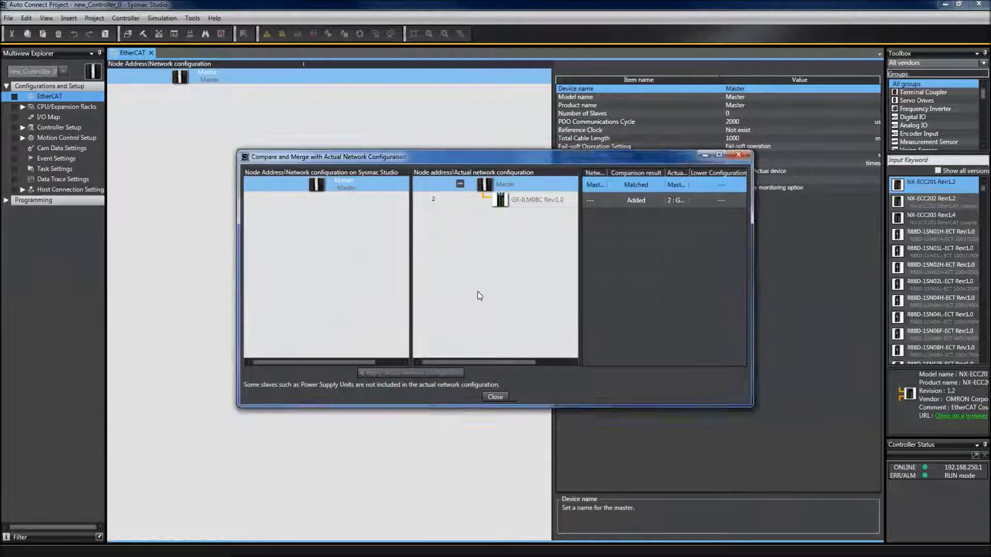
pyautogui.click(497, 295)
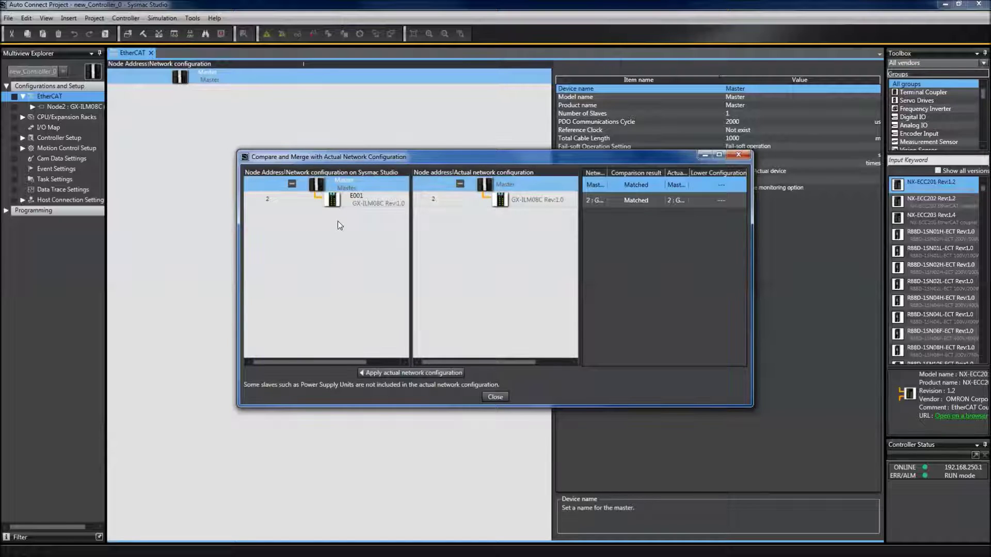
pyautogui.click(505, 401)
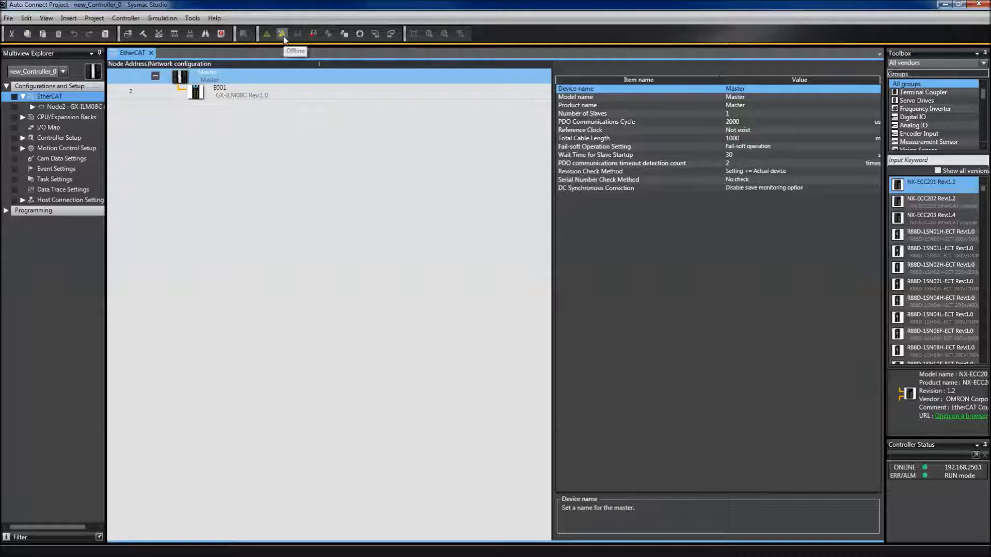
# - Open E001's PDO map editor, enlarge it, and inspect the 1st receive PDO Mapping entries without changes
pyautogui.click(254, 96)
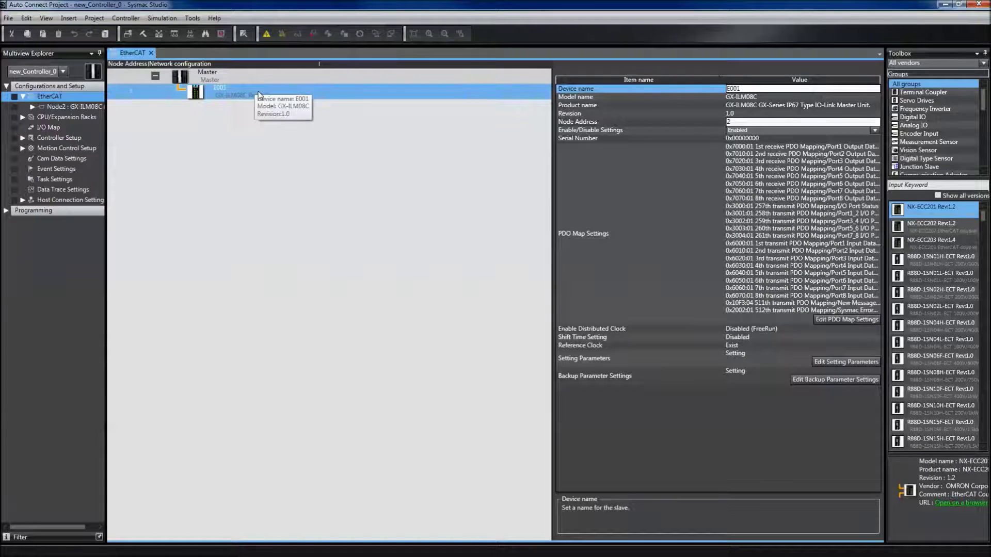
pyautogui.click(813, 283)
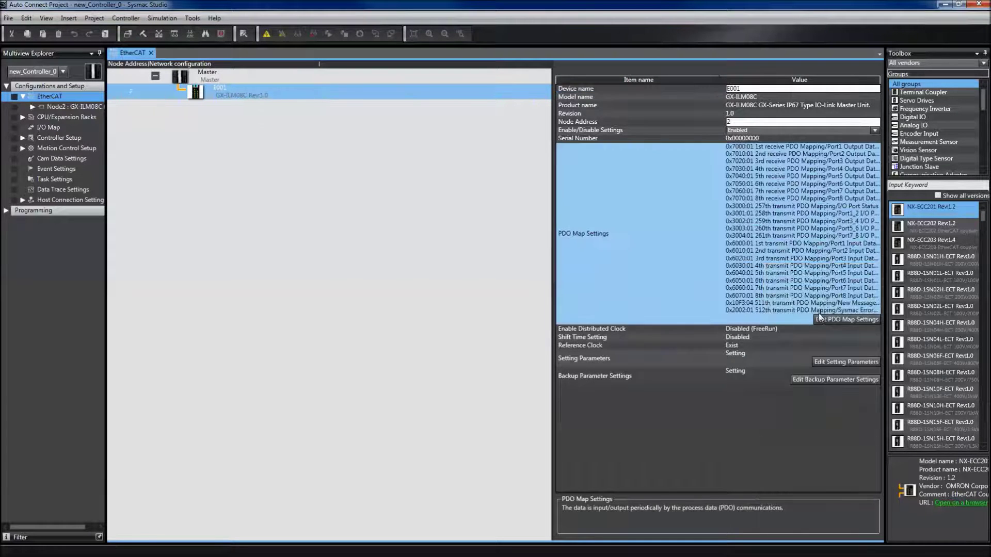
pyautogui.click(825, 319)
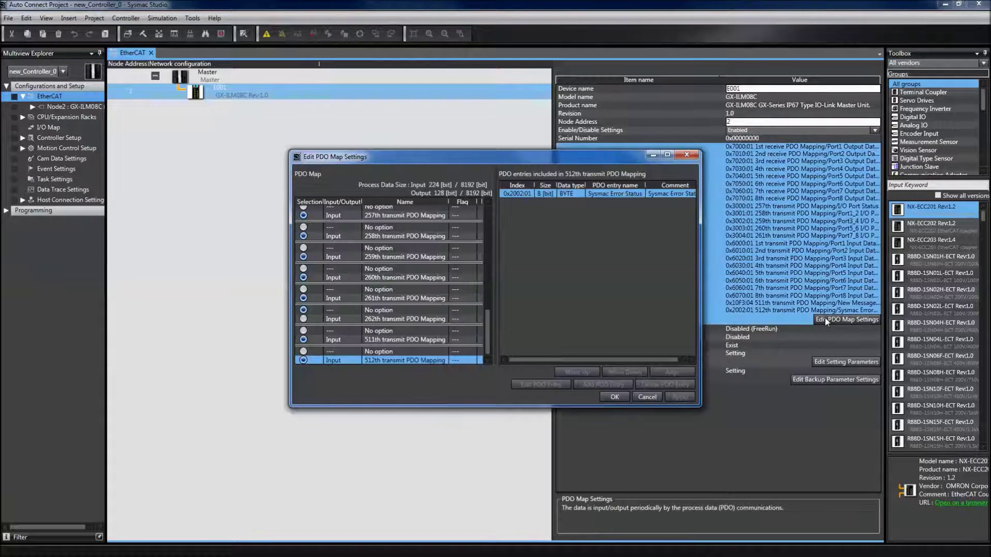
pyautogui.moveTo(451, 150); pyautogui.dragTo(454, 72)
pyautogui.moveTo(487, 310); pyautogui.dragTo(485, 130)
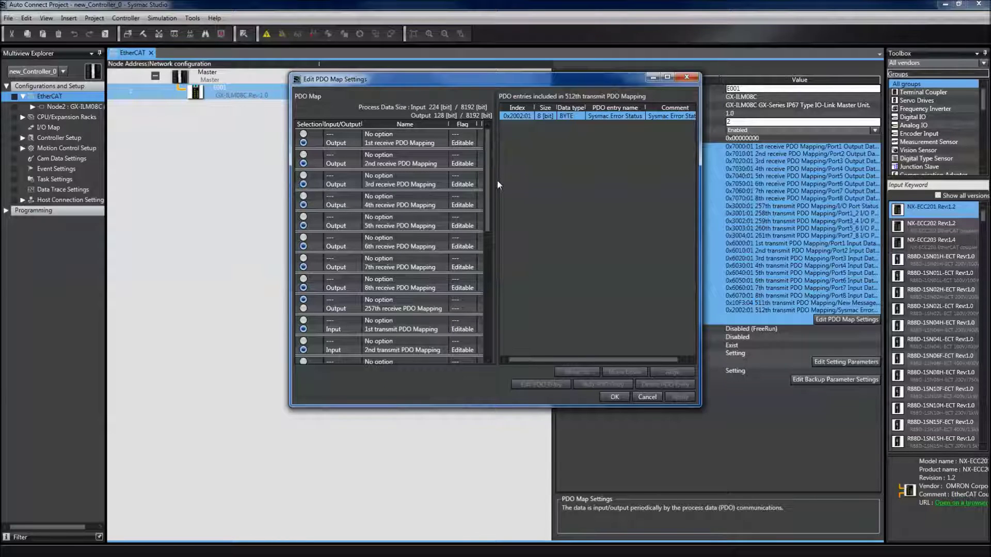
pyautogui.click(406, 143)
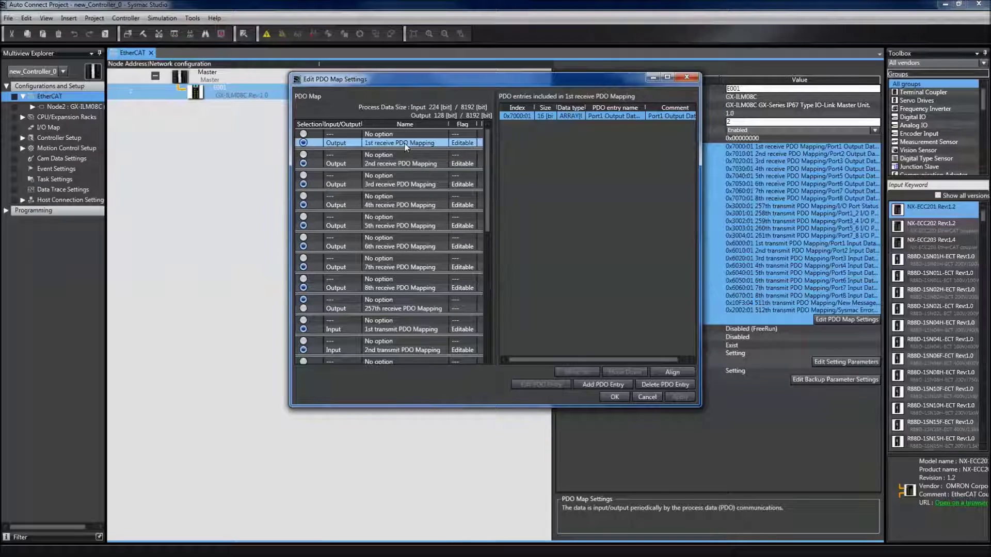
pyautogui.moveTo(555, 107); pyautogui.dragTo(572, 108)
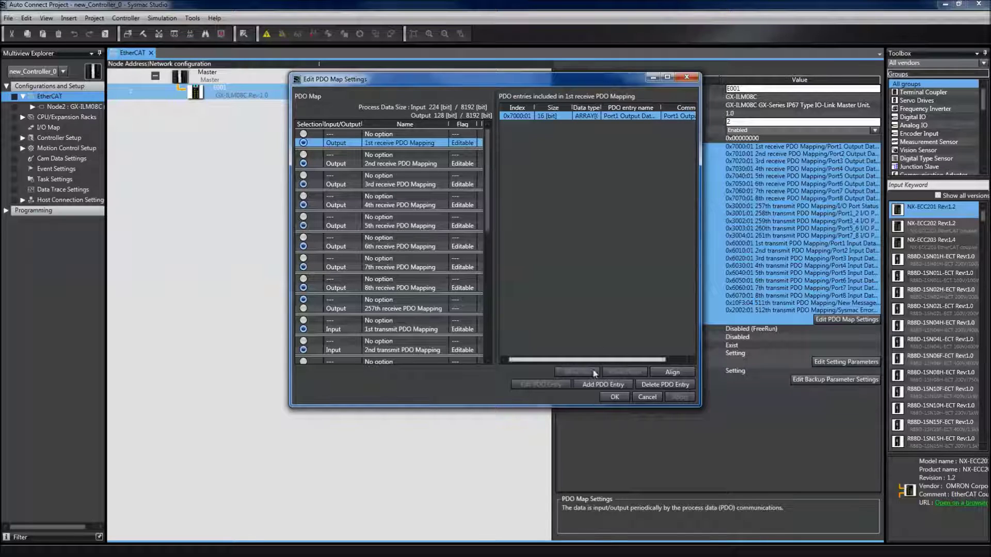
pyautogui.click(614, 397)
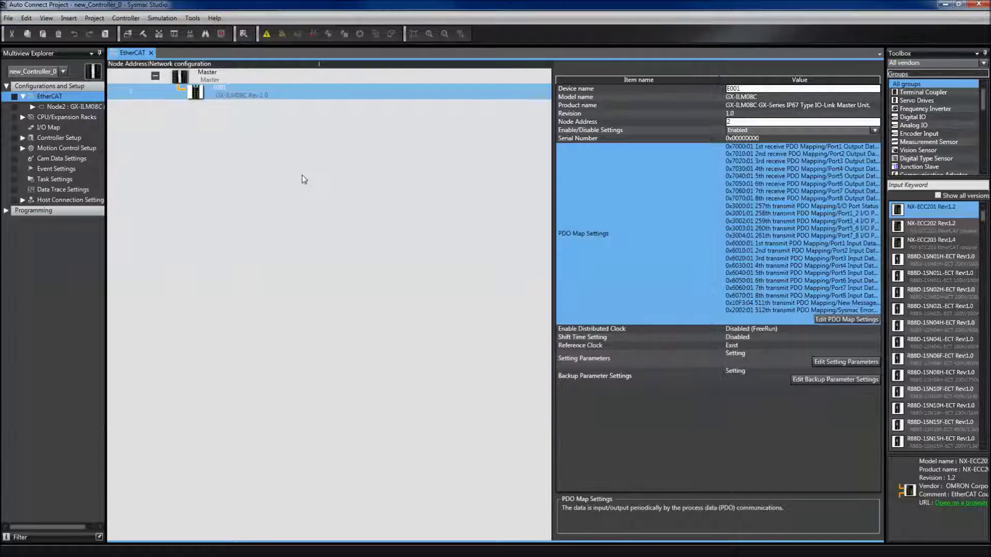
# - Review Node2's Port1 IO-Link Revision and Master Control (3:IO-Link Mode) parameters and accept them
pyautogui.doubleClick(72, 106)
pyautogui.doubleClick(70, 117)
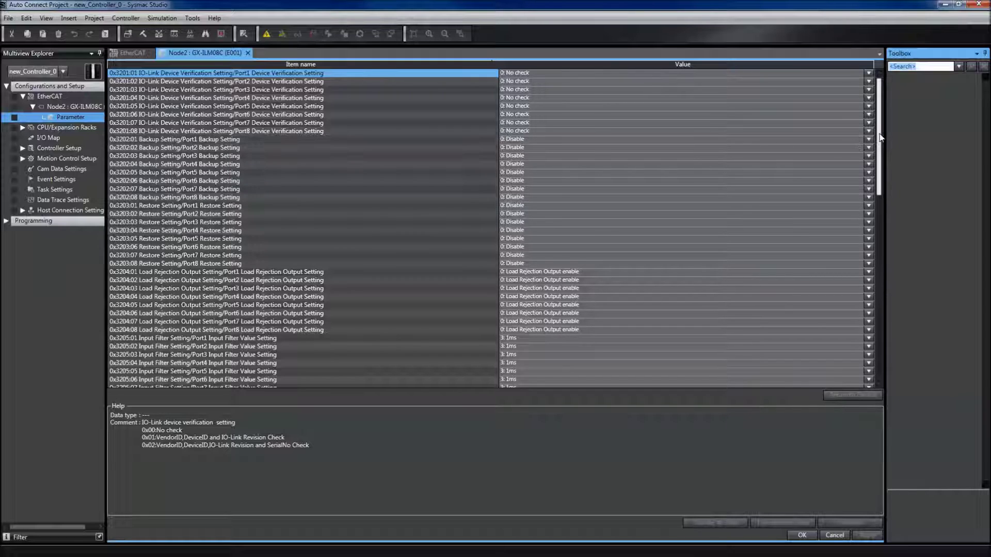
pyautogui.moveTo(880, 137); pyautogui.dragTo(871, 239)
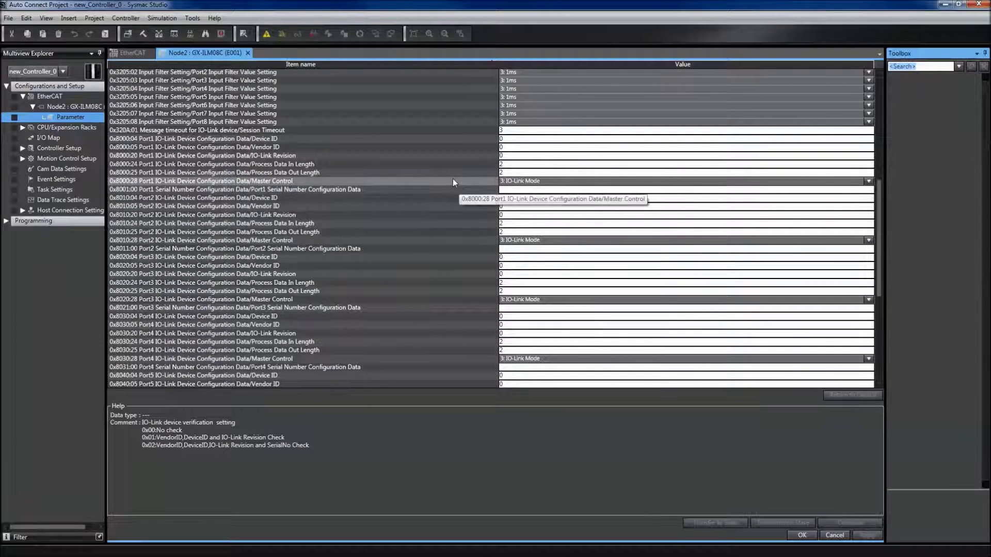
pyautogui.scroll(1, 429, 177)
pyautogui.click(428, 180)
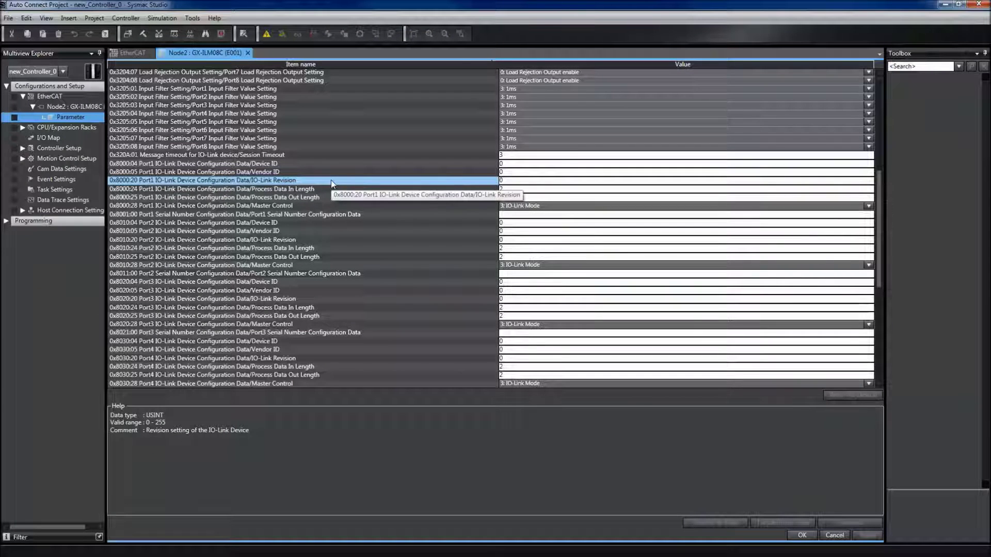
pyautogui.click(451, 207)
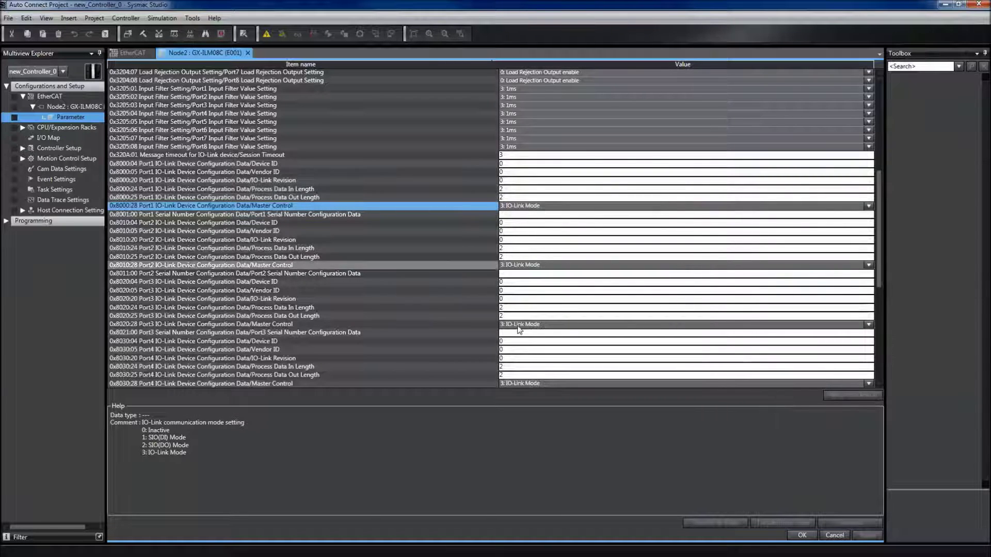
pyautogui.click(798, 538)
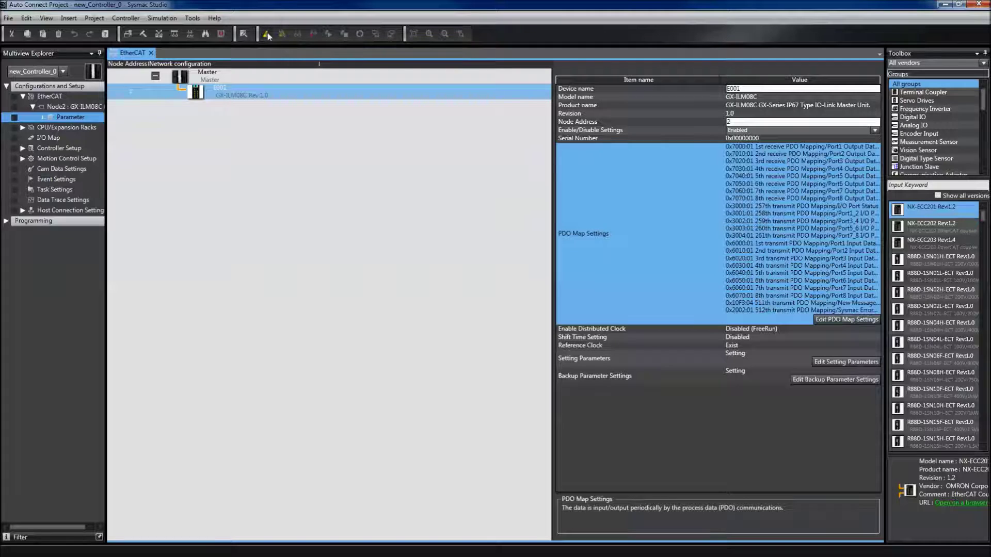
# - Transfer the project, including slave backup parameters, to the controller and return it to RUN mode
pyautogui.click(267, 35)
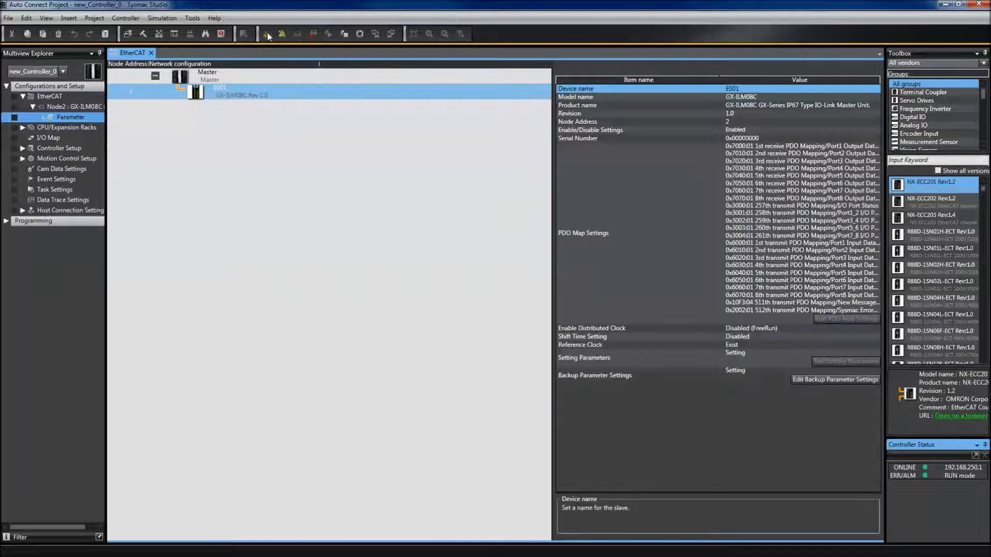
pyautogui.click(360, 34)
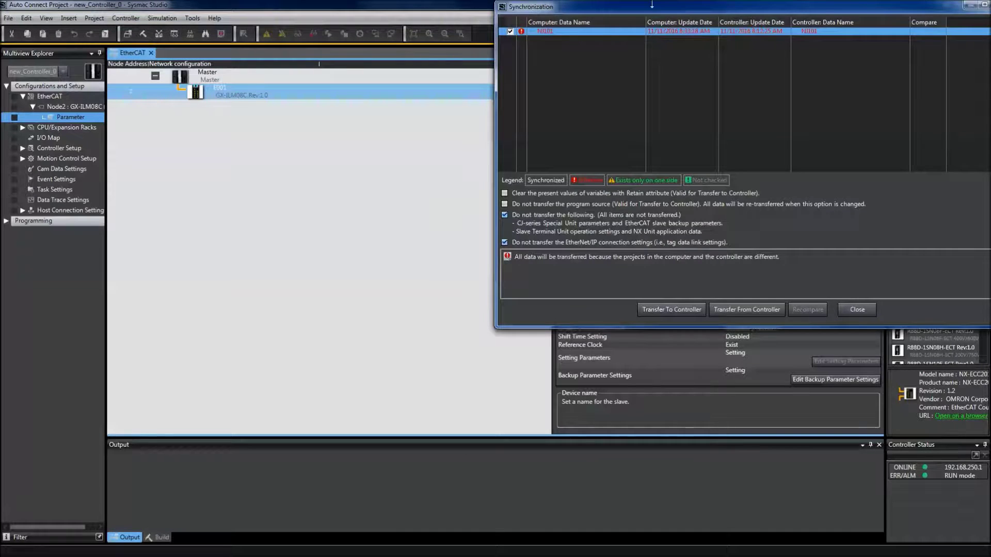
pyautogui.moveTo(653, 5); pyautogui.dragTo(462, 44)
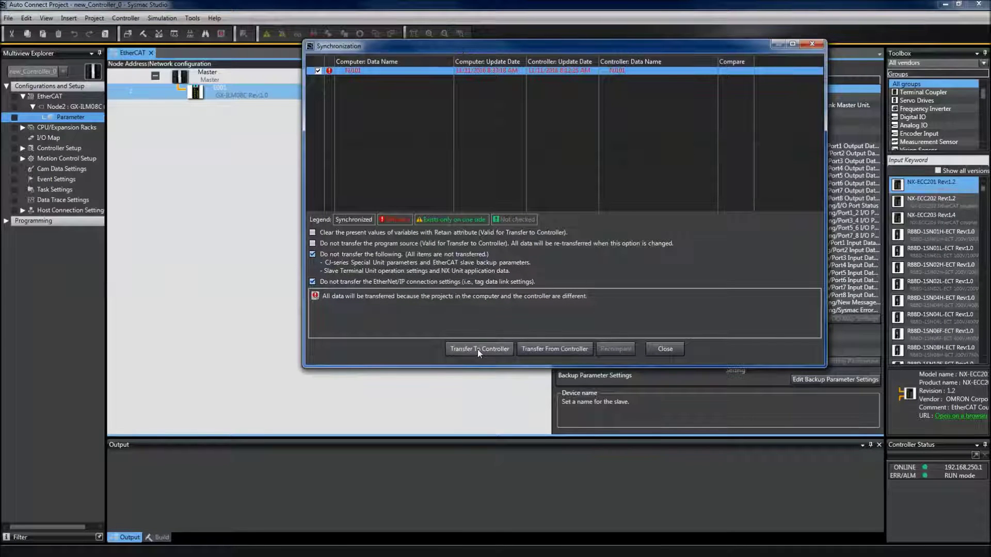
pyautogui.click(312, 255)
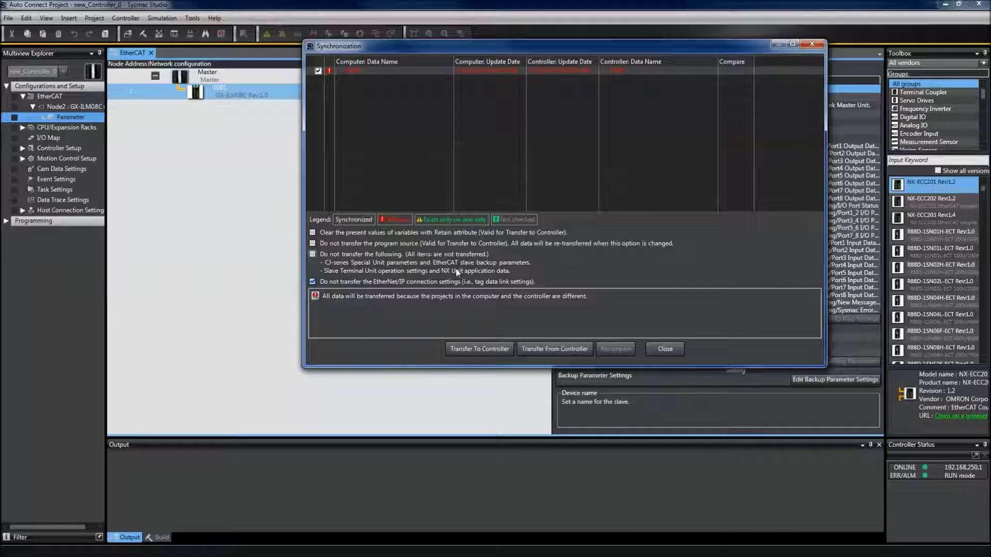
pyautogui.click(470, 351)
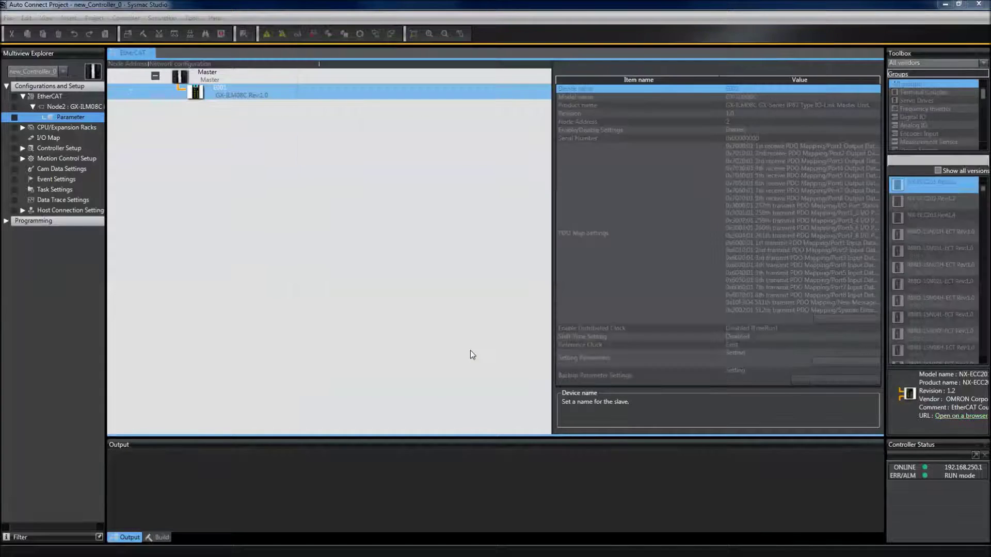
pyautogui.click(475, 311)
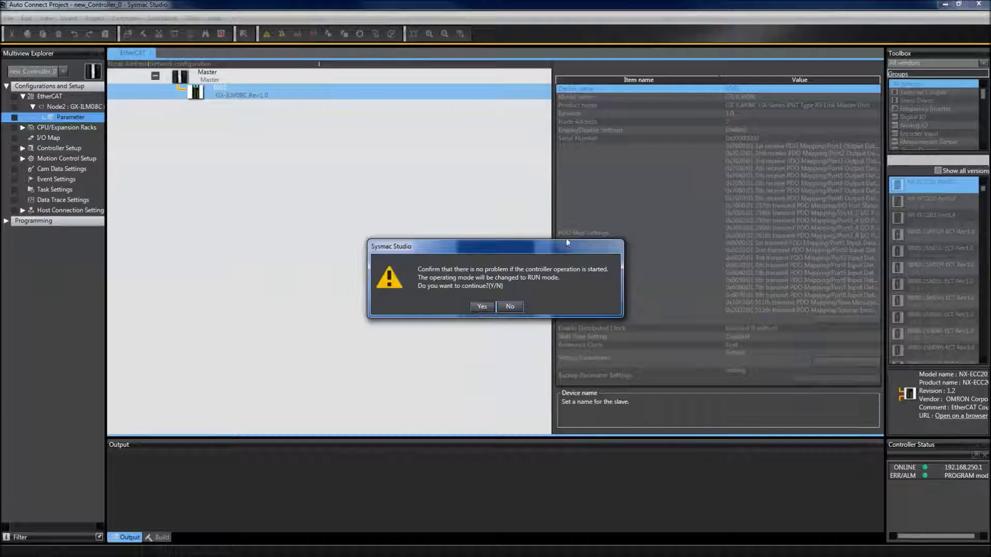
pyautogui.click(478, 308)
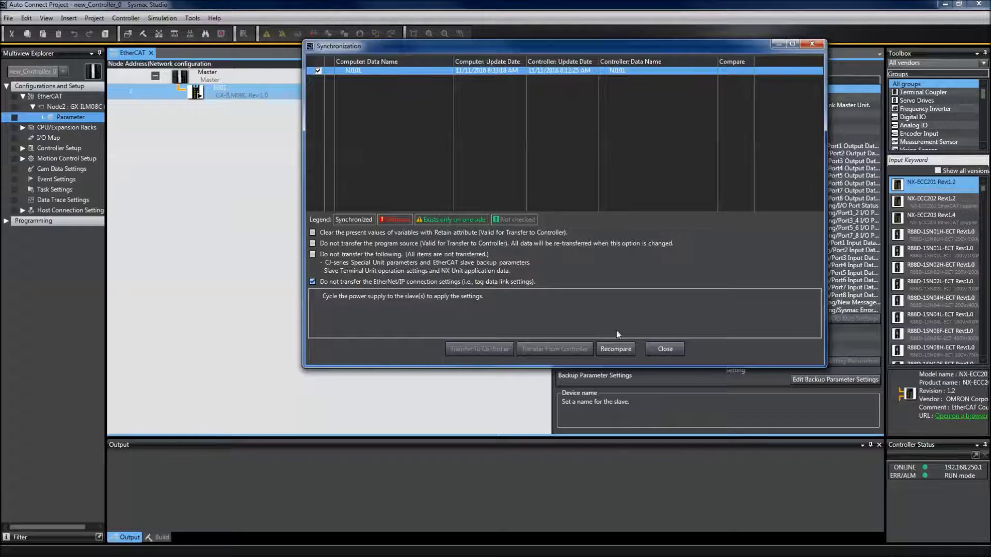
pyautogui.click(668, 349)
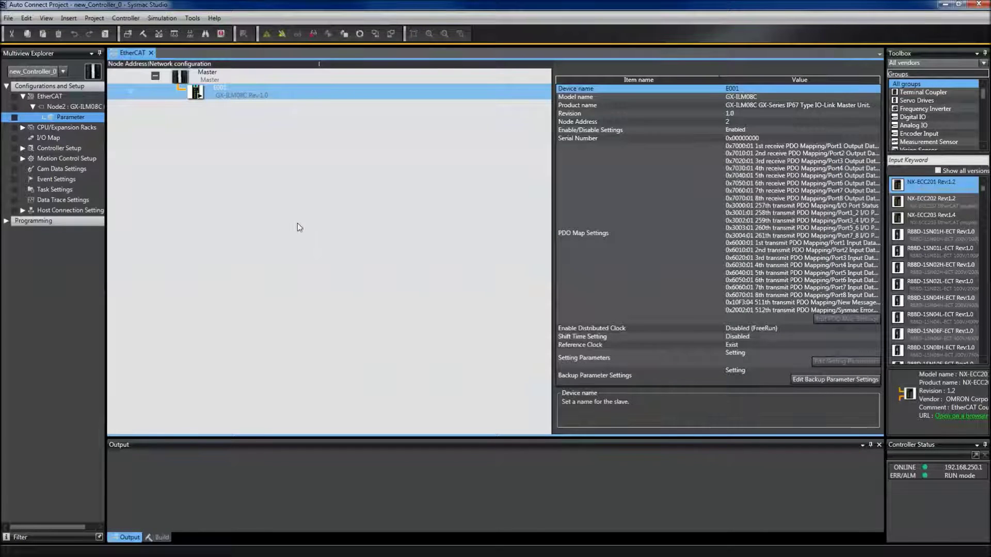
# - Monitor the I/O Map, widening Data Type and expanding Port1 Input Data01 to read bytes [0] and [1]
pyautogui.doubleClick(40, 137)
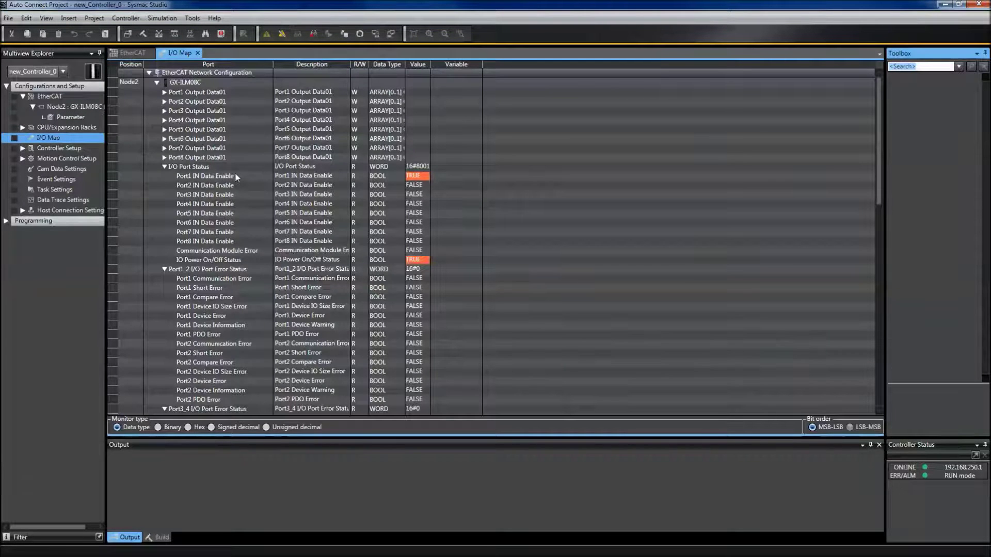
pyautogui.click(235, 177)
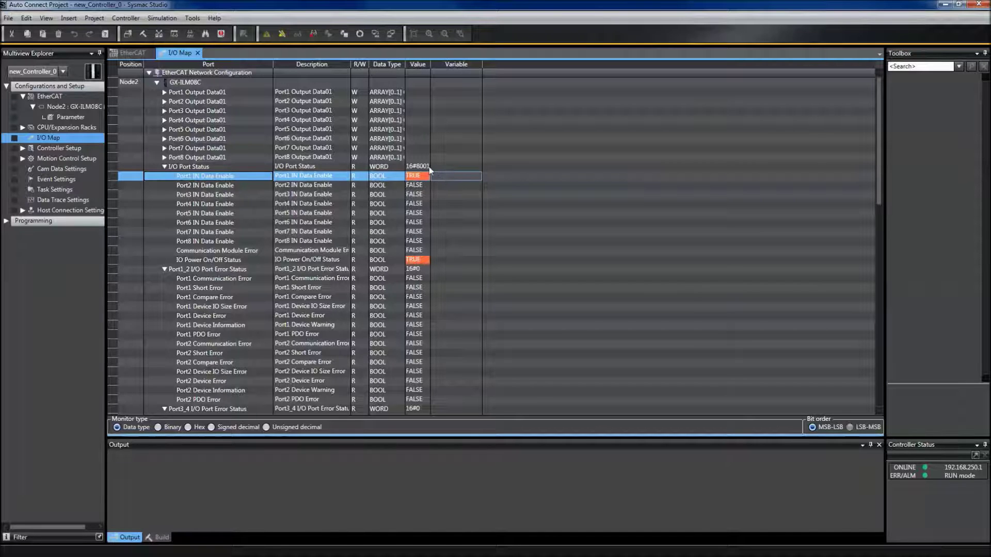
pyautogui.moveTo(406, 64); pyautogui.dragTo(462, 64)
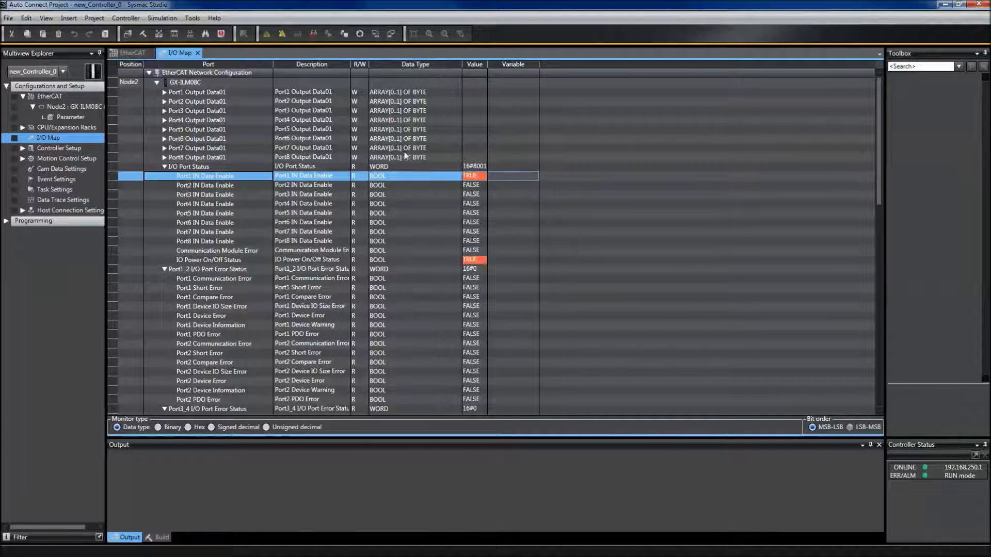
pyautogui.click(328, 261)
pyautogui.scroll(-20, 327, 261)
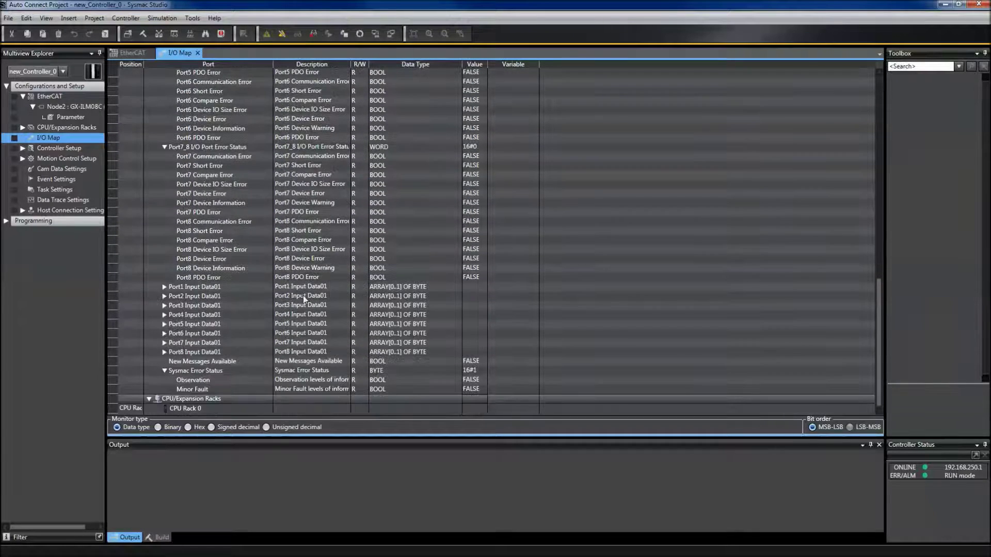
pyautogui.click(164, 287)
pyautogui.scroll(-1, 488, 282)
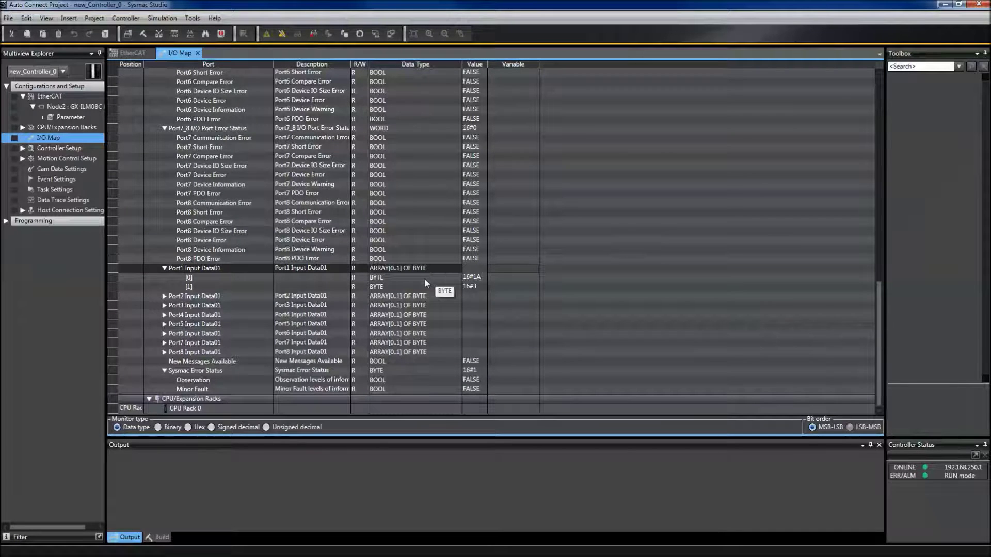
pyautogui.click(425, 279)
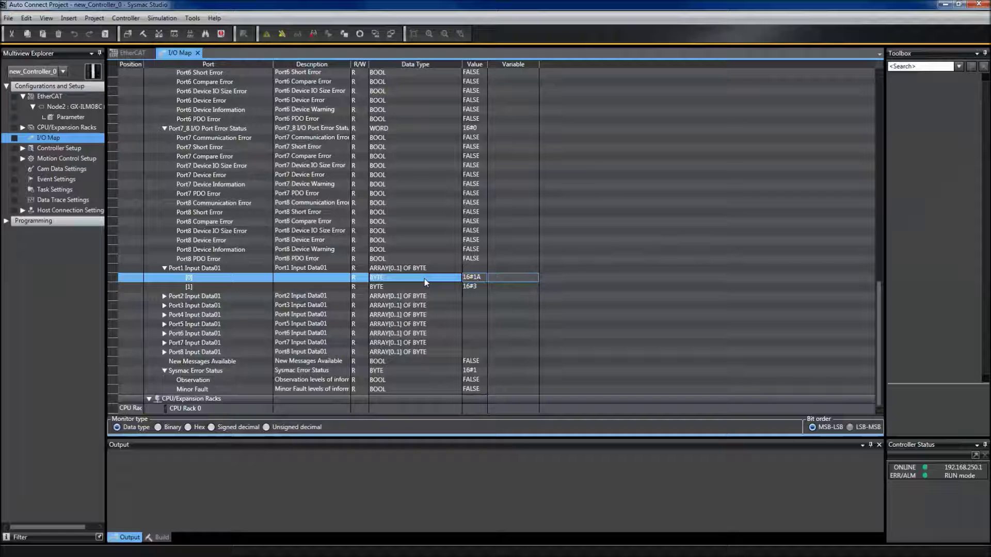
pyautogui.click(420, 287)
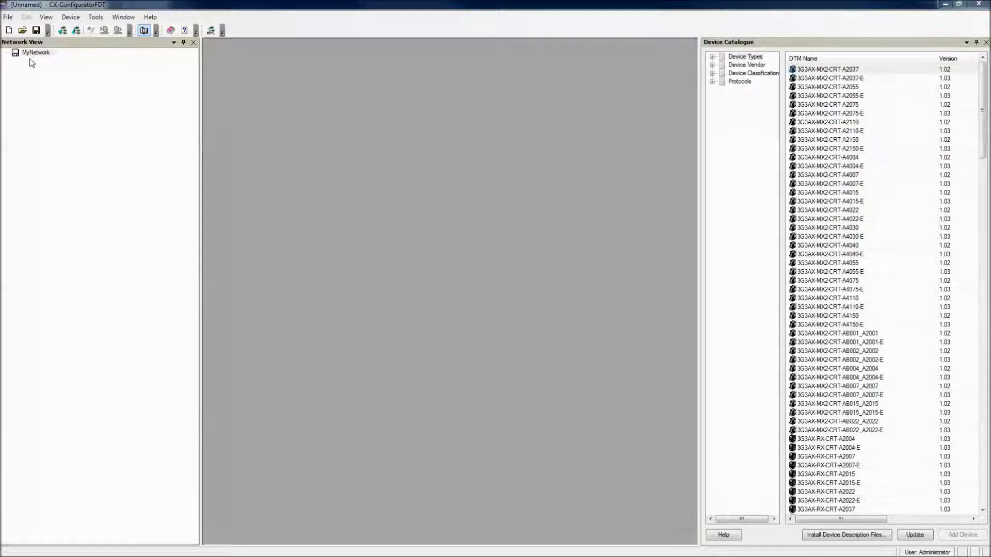
# - Add an Nx built-in EtherCAT node to MyNetwork
pyautogui.rightClick(33, 52)
pyautogui.click(53, 60)
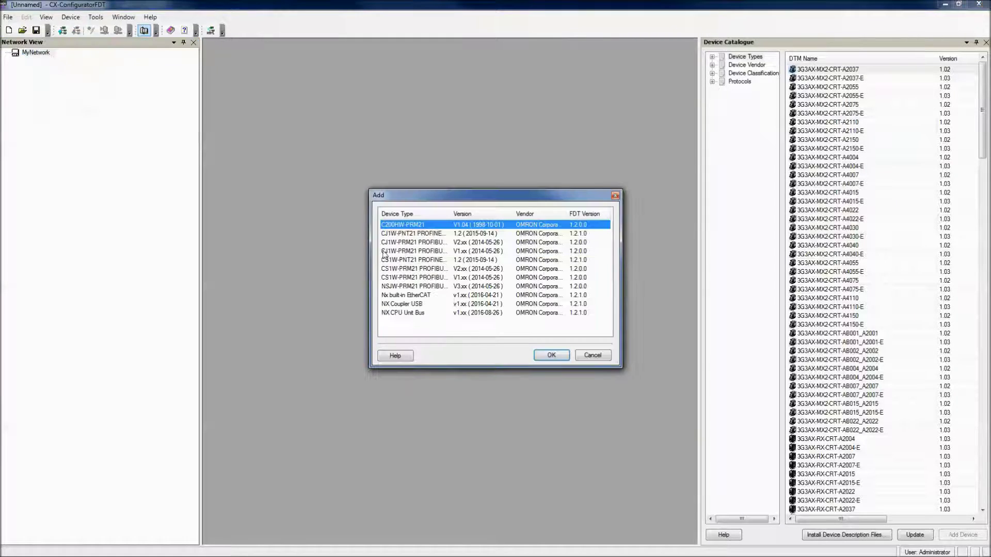
pyautogui.click(407, 297)
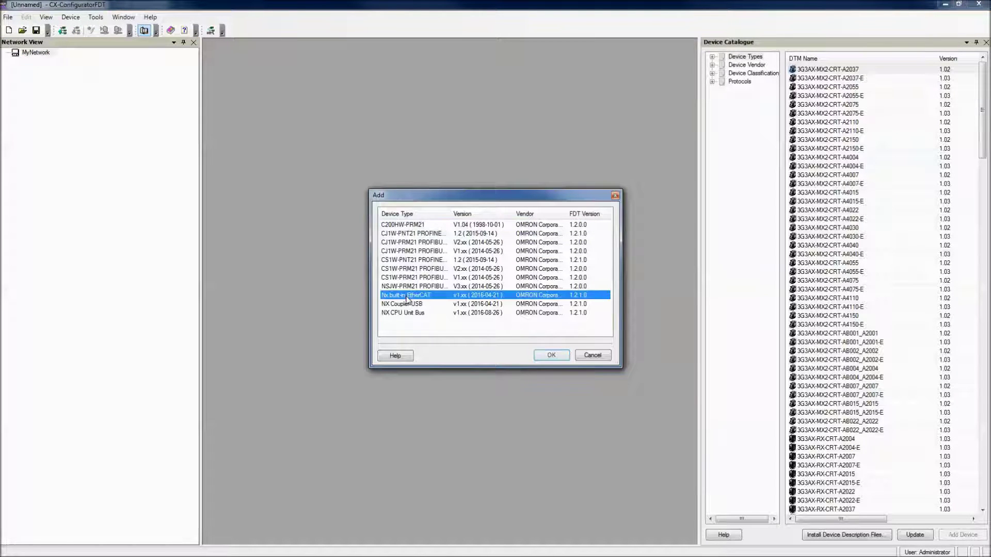
pyautogui.click(550, 355)
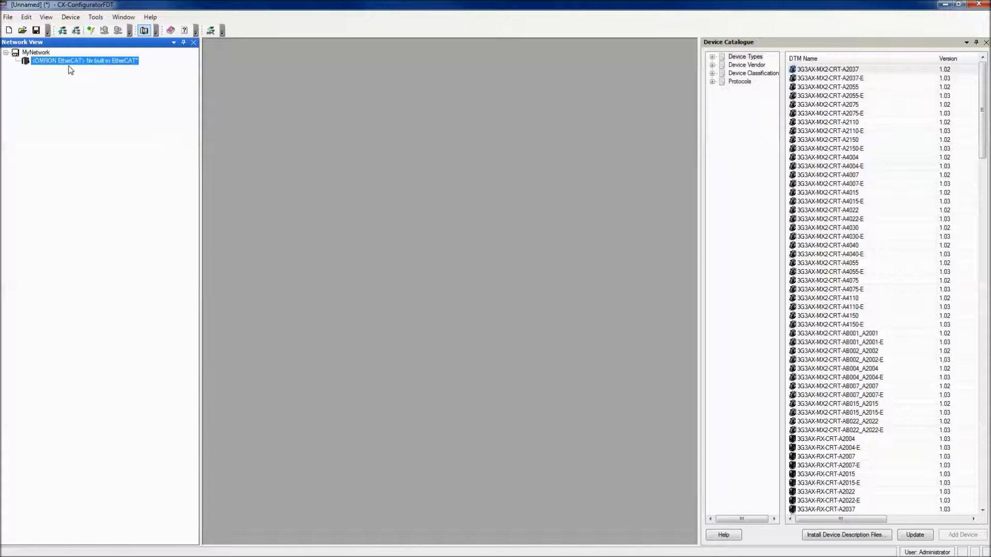
# - Scan the EtherCAT network and add the found GX-ILM08C master and E3Z sensor on port 1
pyautogui.rightClick(68, 61)
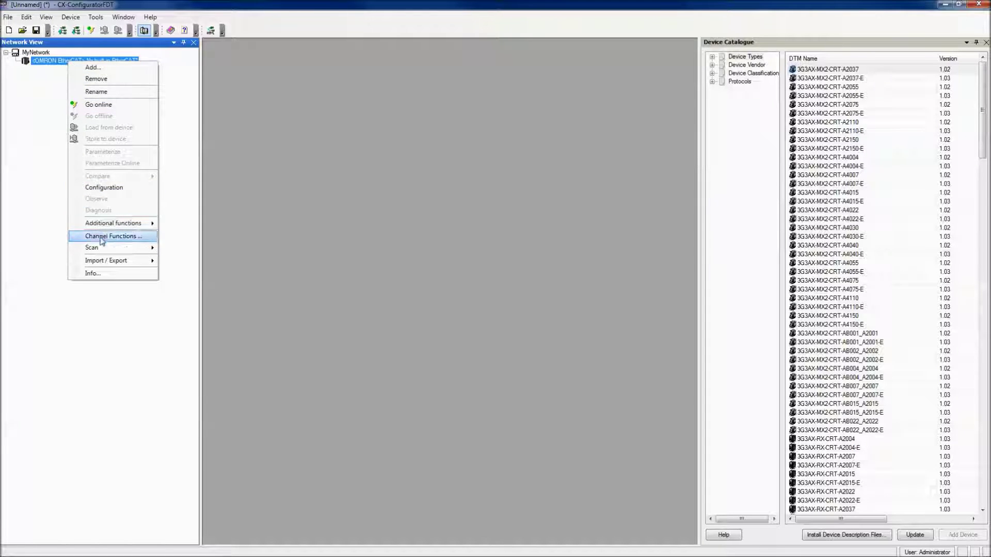
pyautogui.moveTo(92, 247)
pyautogui.click(171, 248)
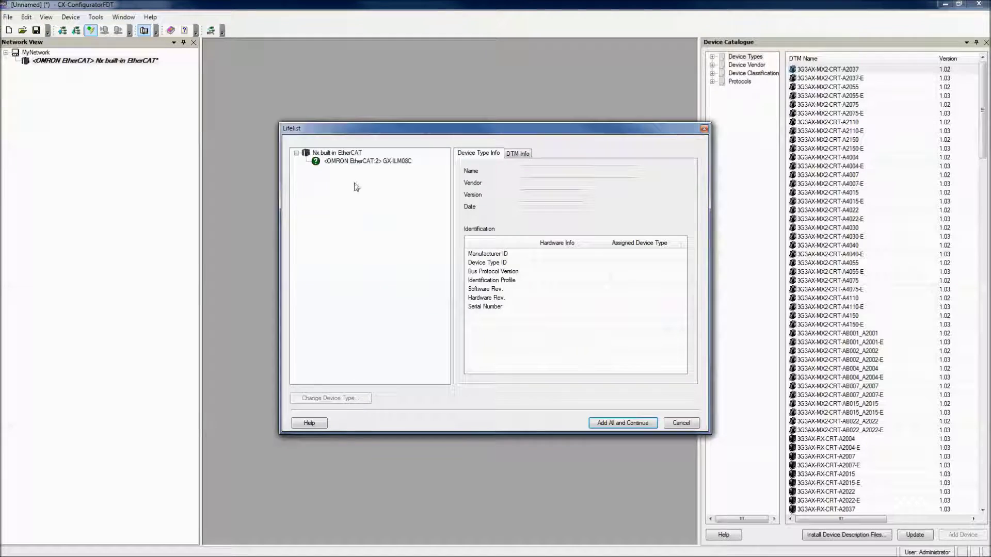
pyautogui.click(353, 162)
pyautogui.click(612, 422)
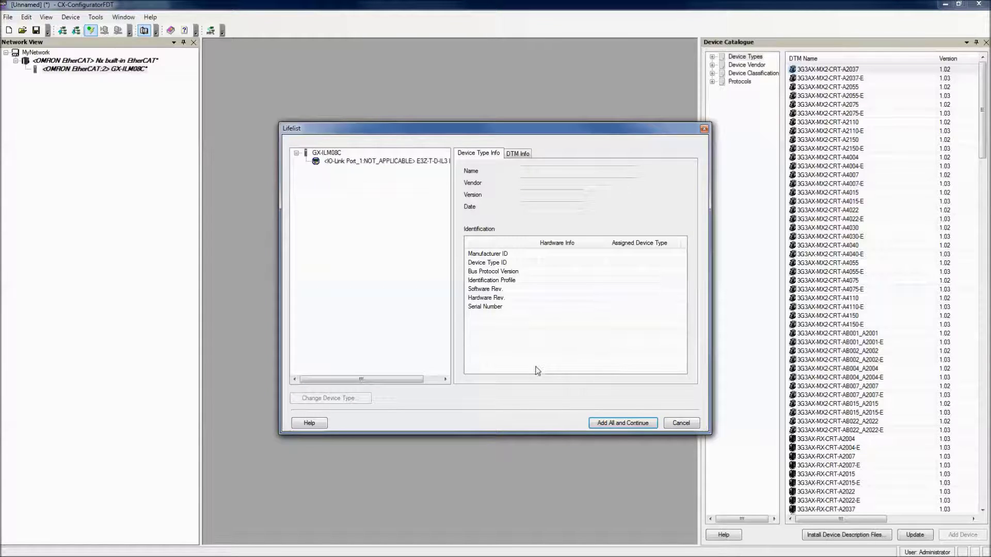
pyautogui.click(614, 424)
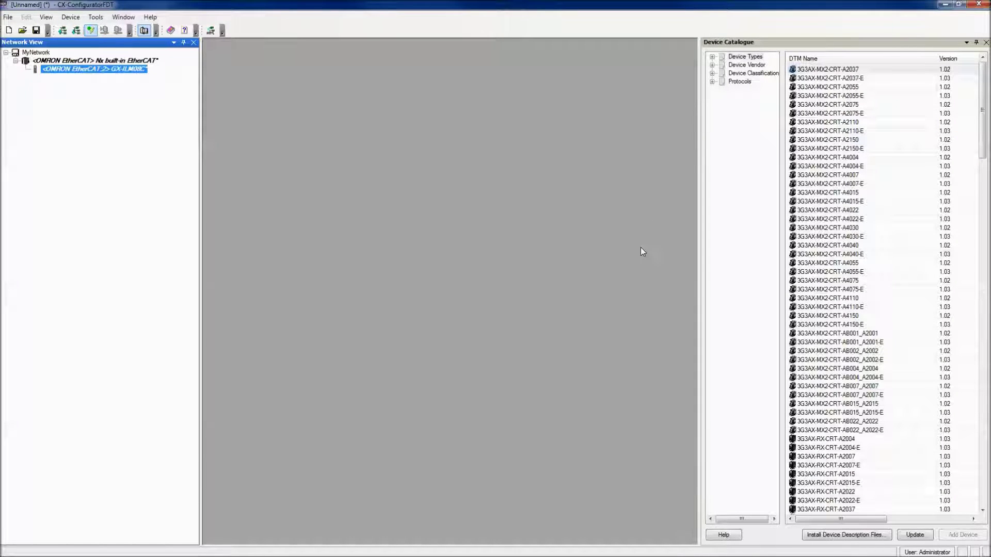
# - Filter the catalogue to IO-Link devices, open the E3Z sensor's configuration, and show its Identification page
pyautogui.click(712, 81)
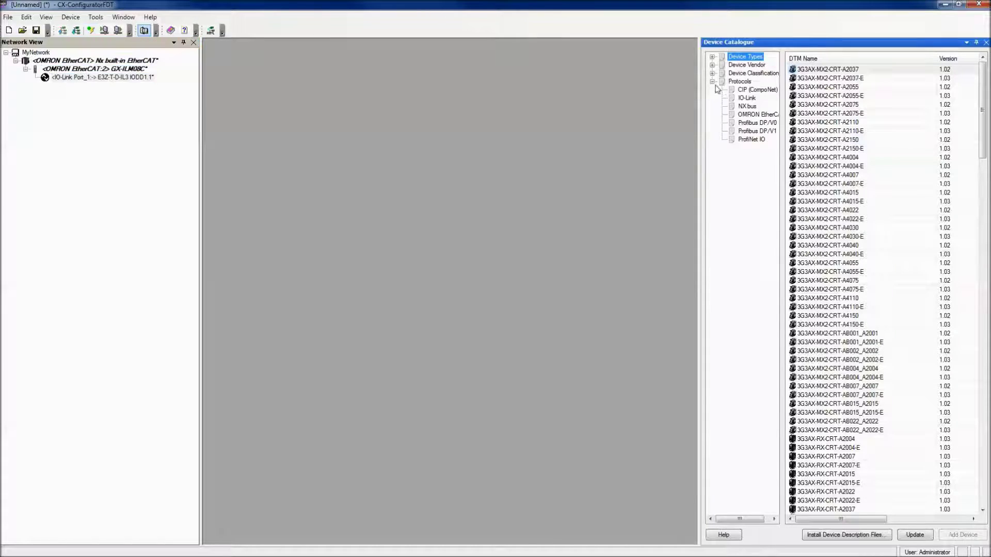
pyautogui.click(749, 99)
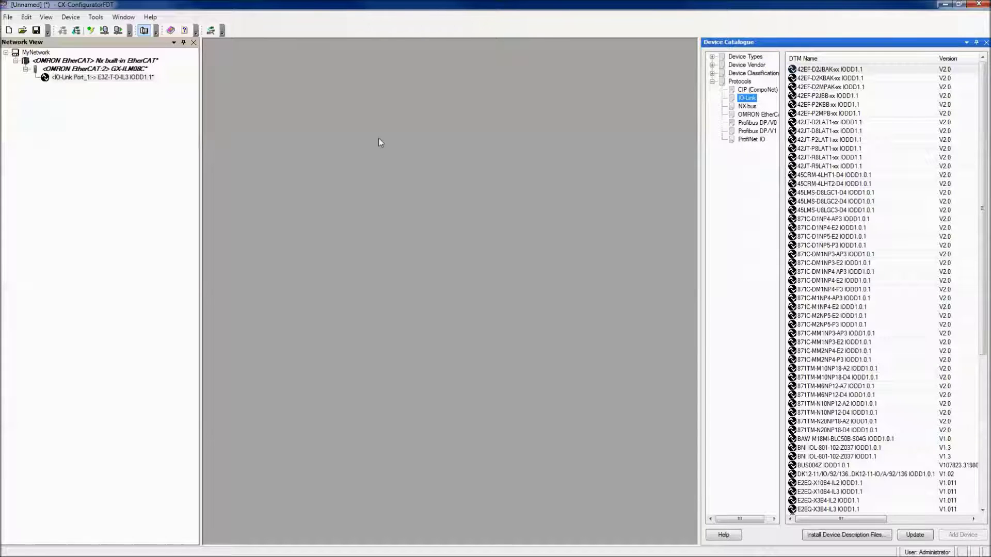
pyautogui.click(89, 77)
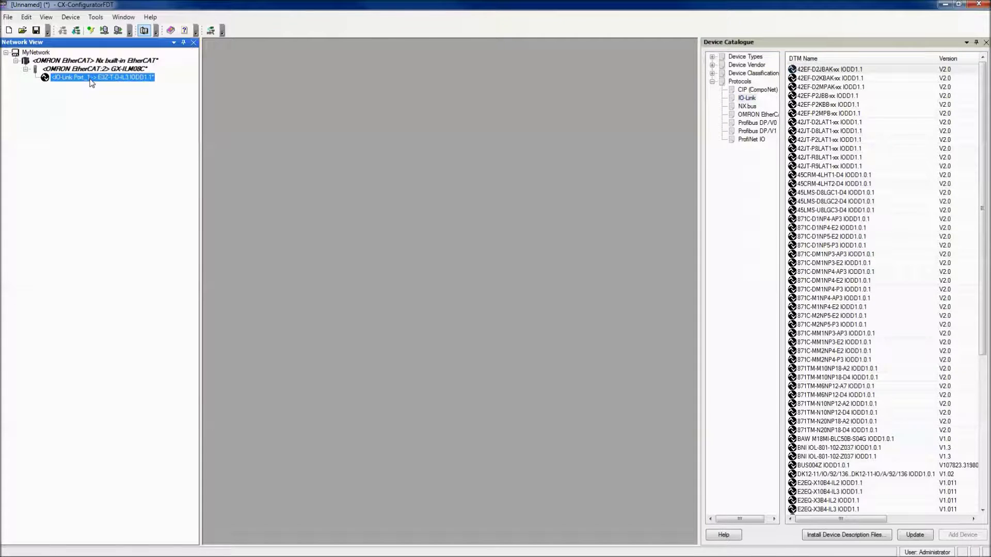
pyautogui.doubleClick(90, 78)
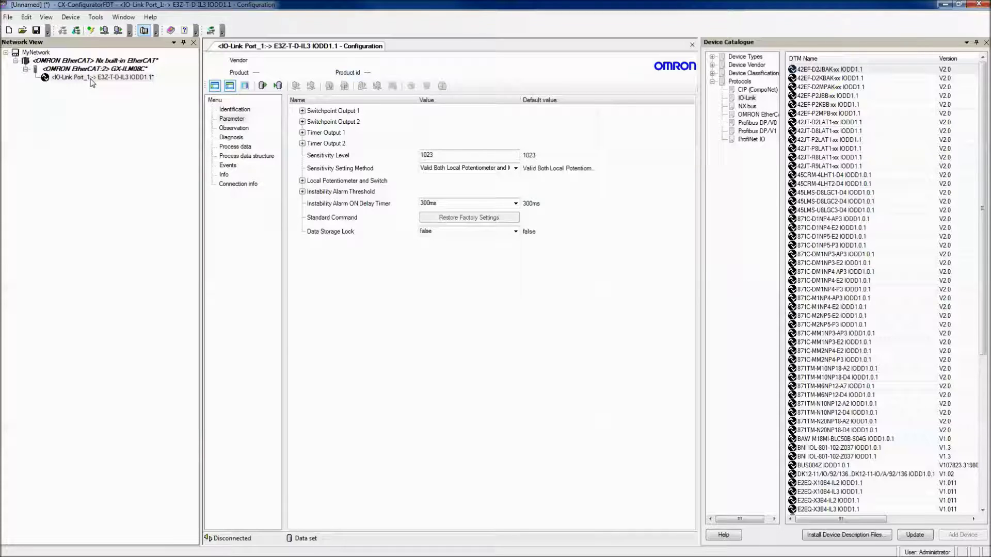
pyautogui.click(230, 112)
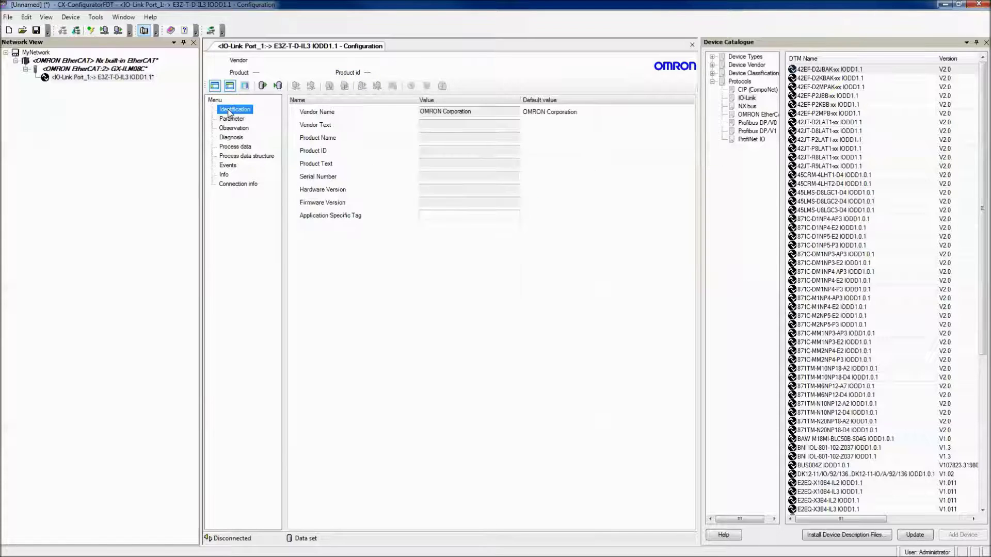
# - Connect online to the E3Z sensor, upload its current data, and select the Application Specific Tag field
pyautogui.rightClick(139, 78)
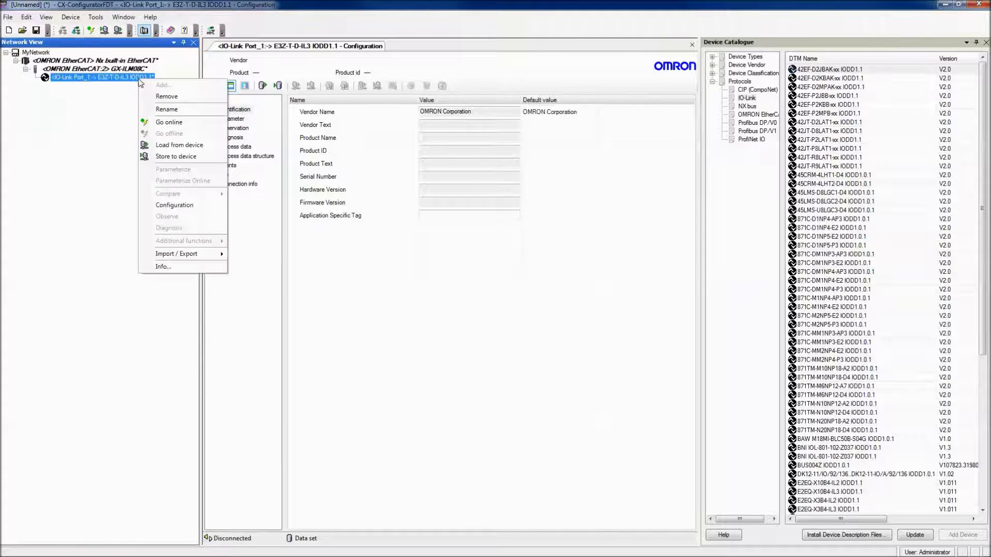
pyautogui.click(172, 124)
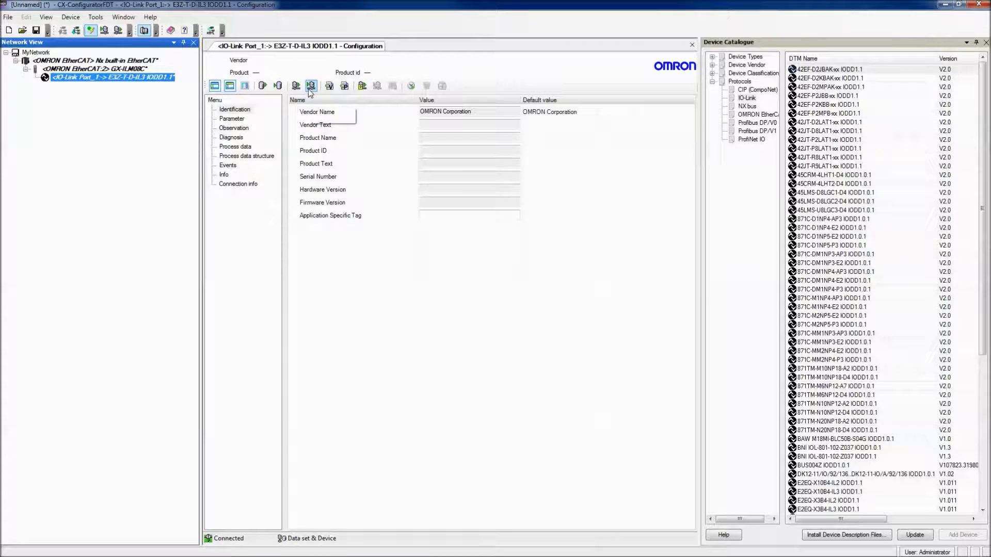
pyautogui.click(297, 86)
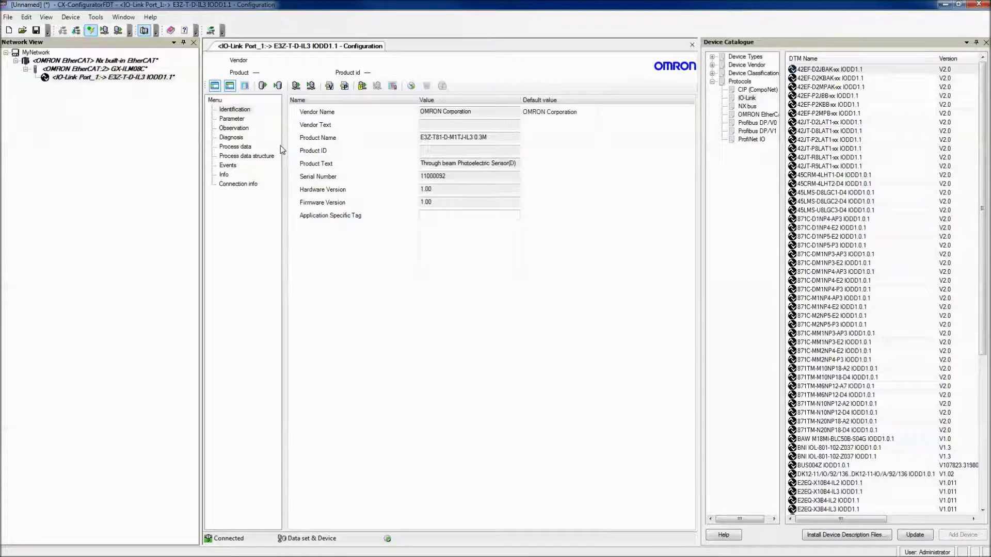
pyautogui.click(470, 219)
# - Enter photo_1 as the Application Specific Tag and download it to the sensor
pyautogui.write('photo_')
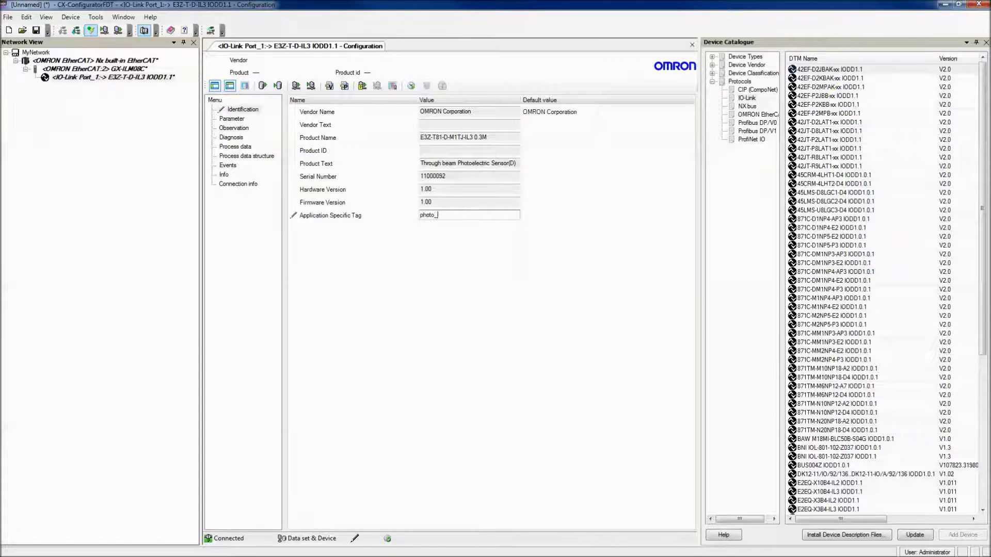
pyautogui.write('1')
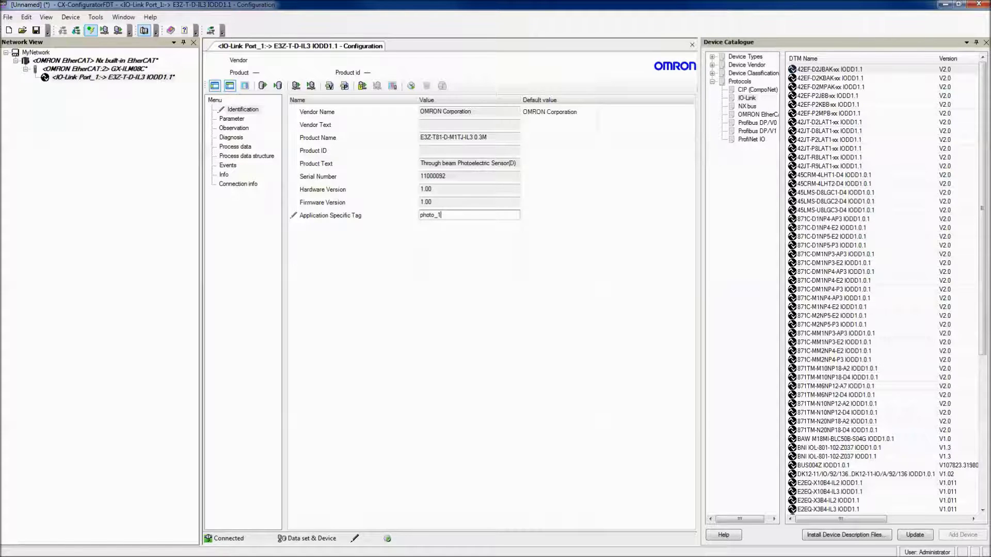
pyautogui.click(312, 87)
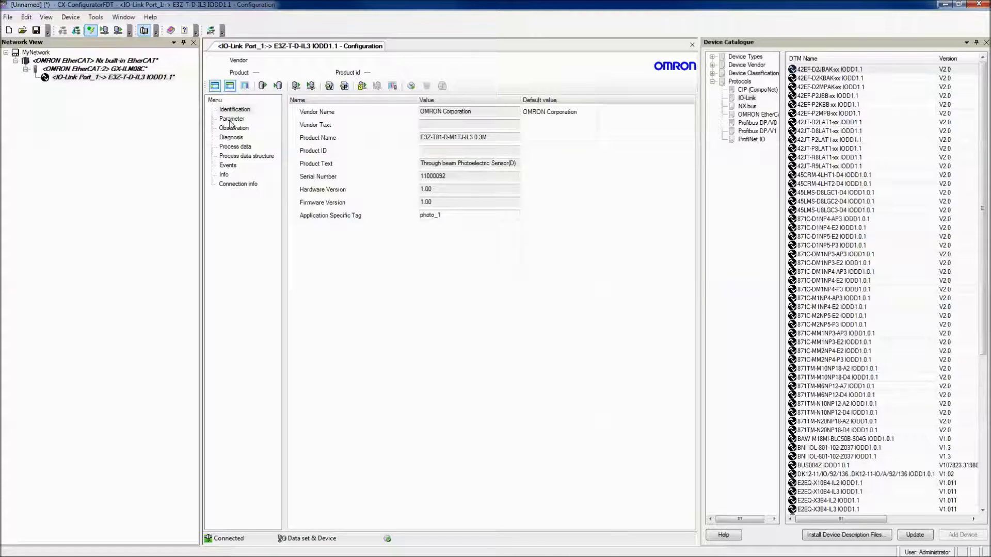
pyautogui.click(231, 119)
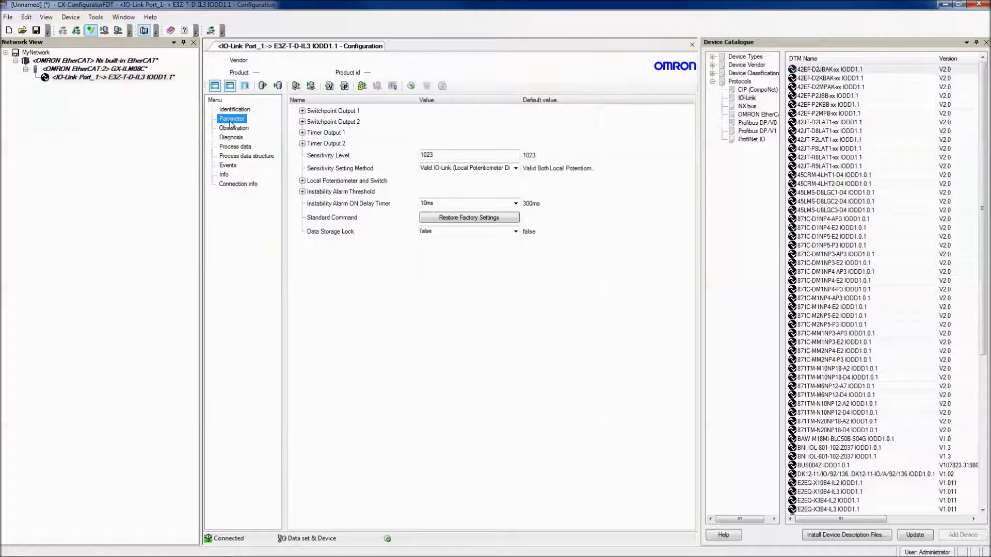
pyautogui.click(230, 129)
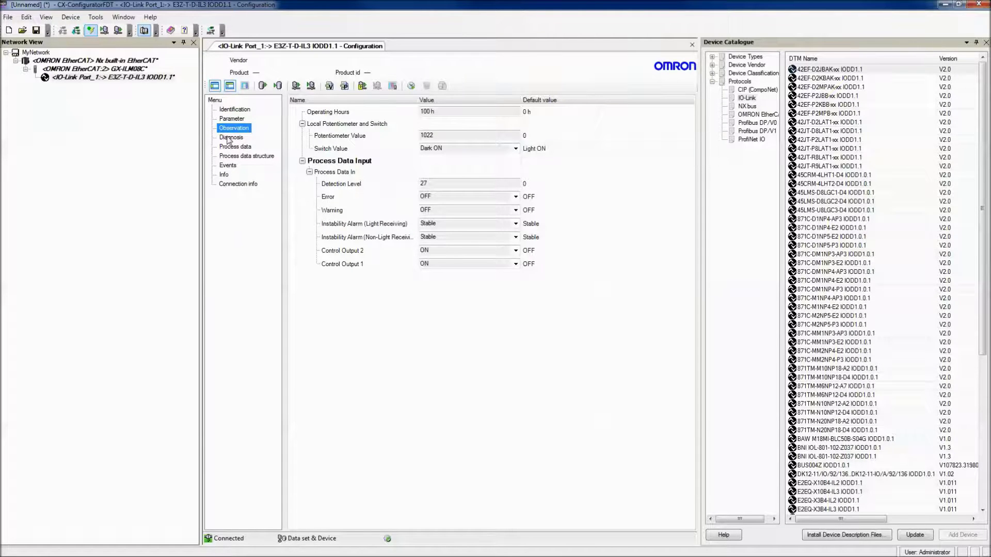
pyautogui.click(234, 147)
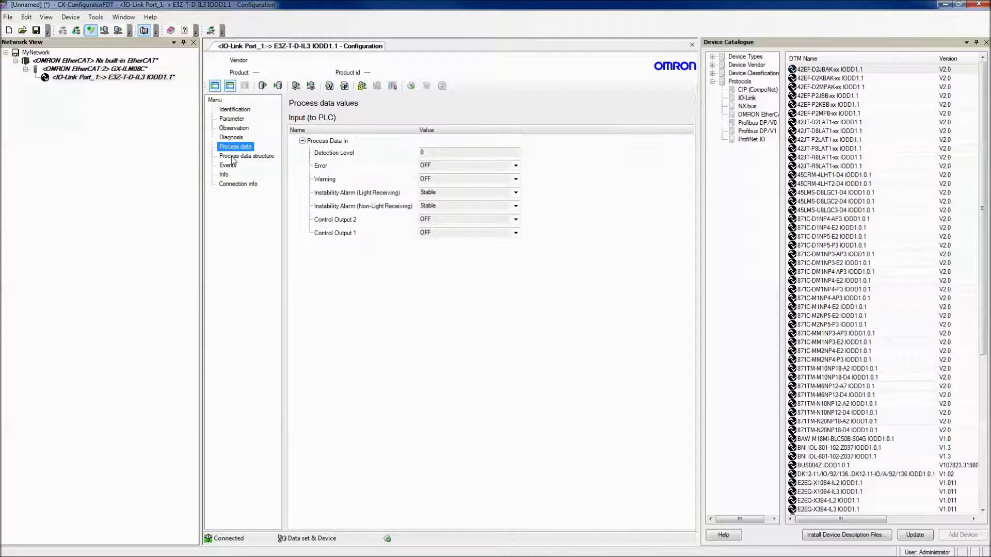
pyautogui.click(233, 157)
pyautogui.click(233, 166)
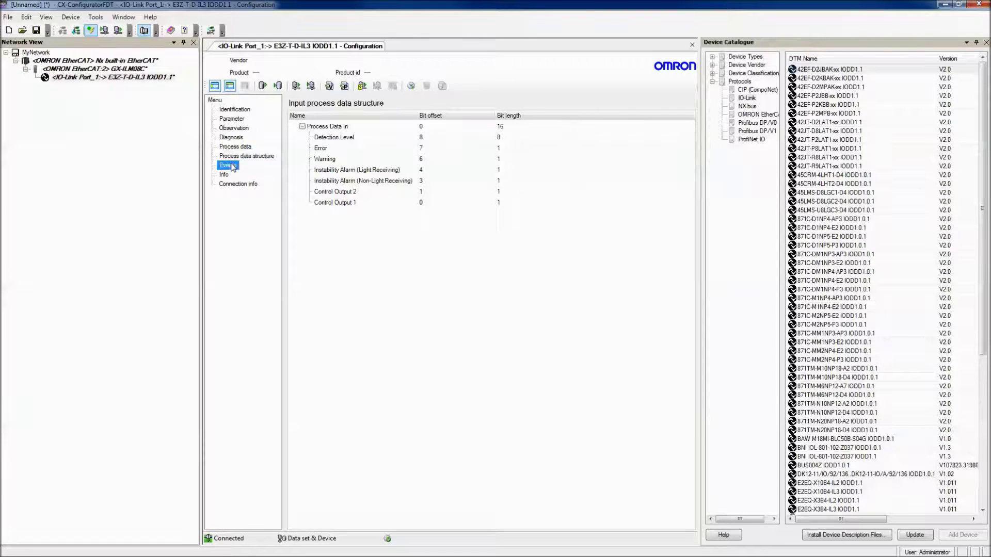
pyautogui.click(234, 112)
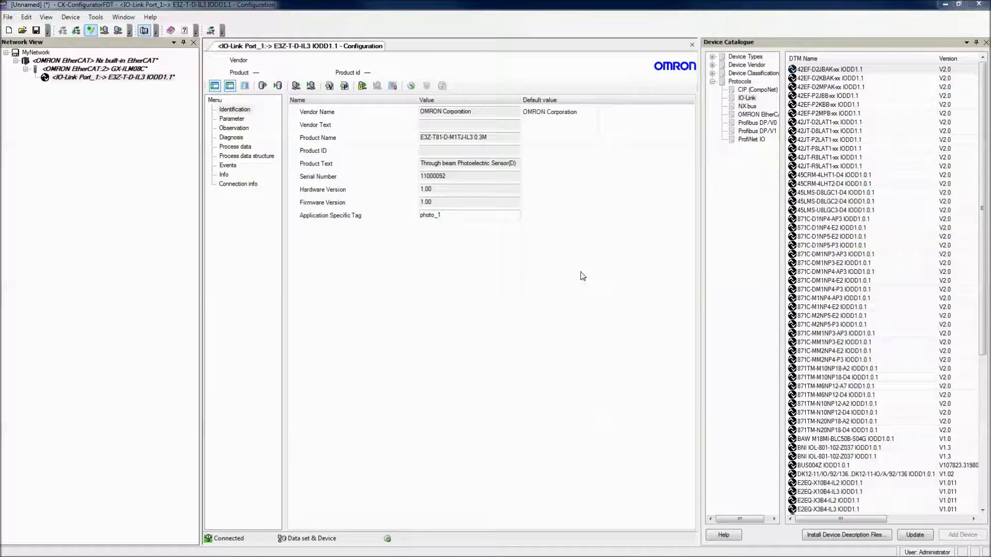
# - Set the sensor's Switchpoint Logic Output 1 to Light ON (Local SW Disabled)
pyautogui.click(233, 119)
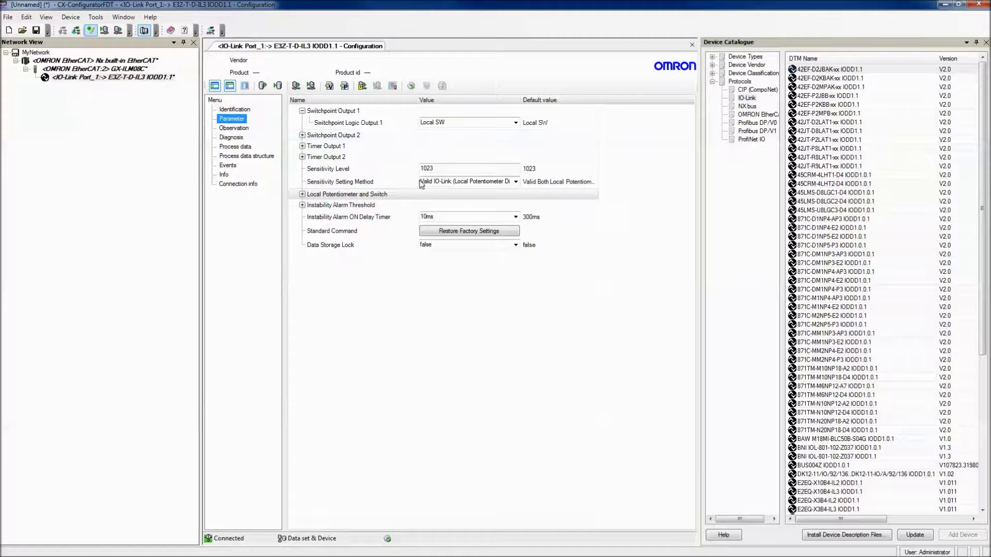
pyautogui.click(516, 123)
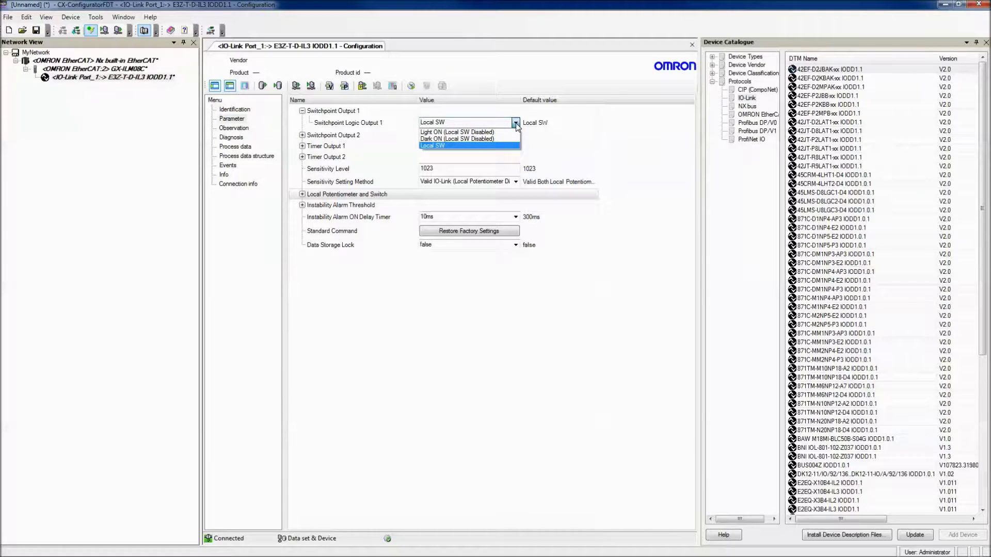
pyautogui.click(500, 132)
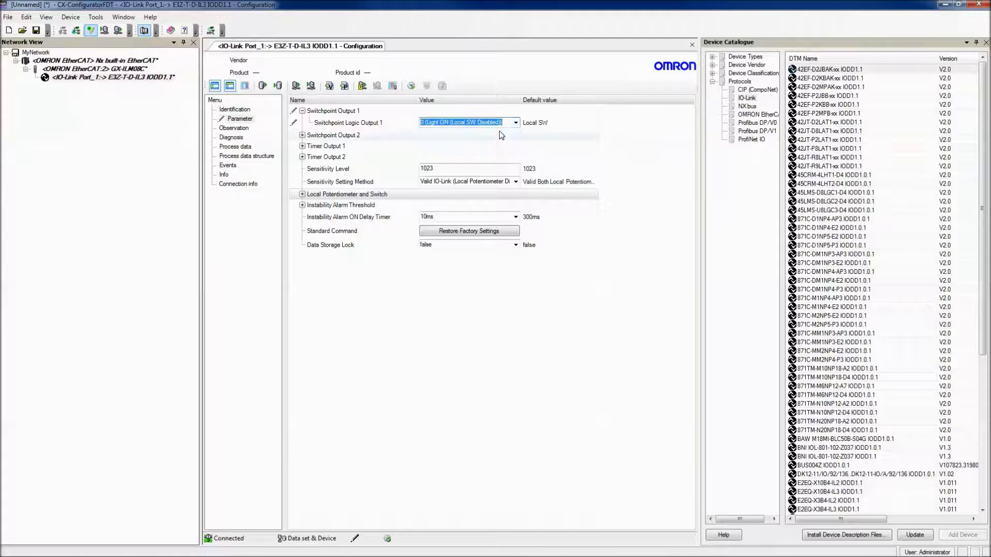
# - Set Timer Output 1 time to 9 ms and Sensitivity Level to 456, then write to the sensor
pyautogui.click(303, 146)
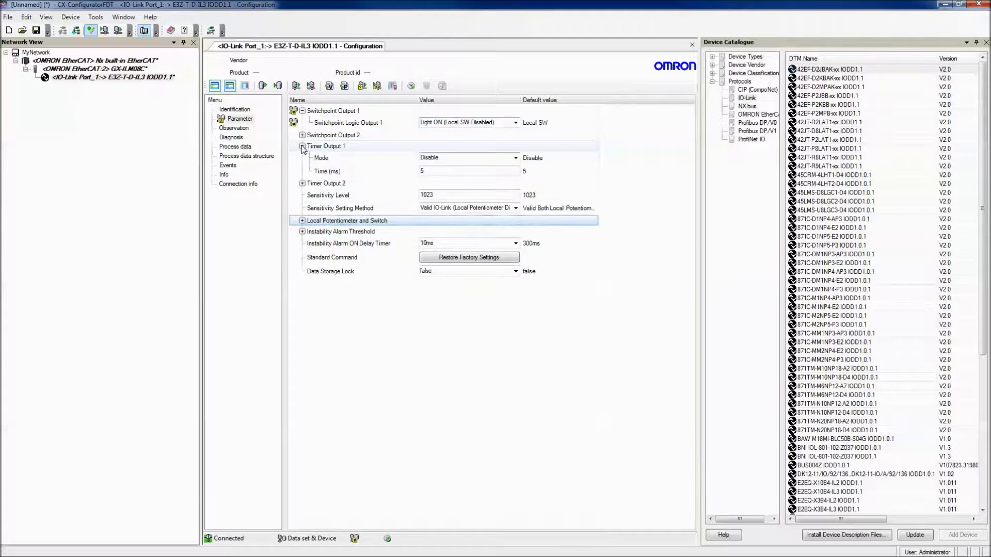
pyautogui.click(450, 172)
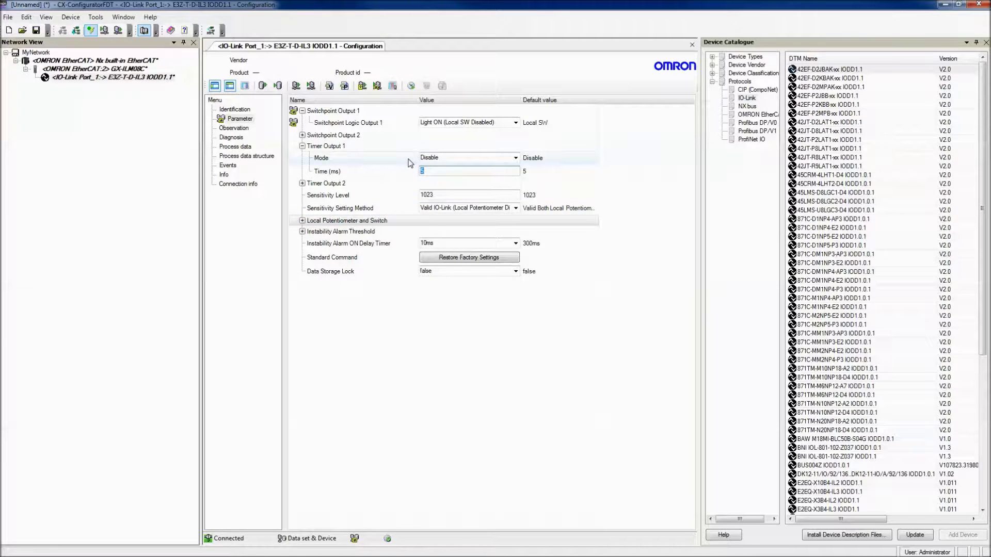
pyautogui.write('9')
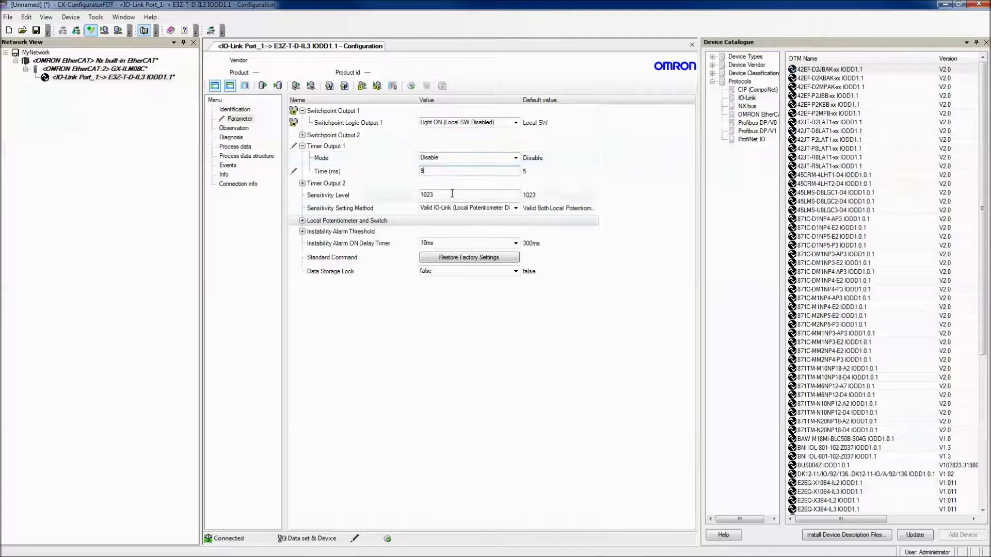
pyautogui.click(450, 194)
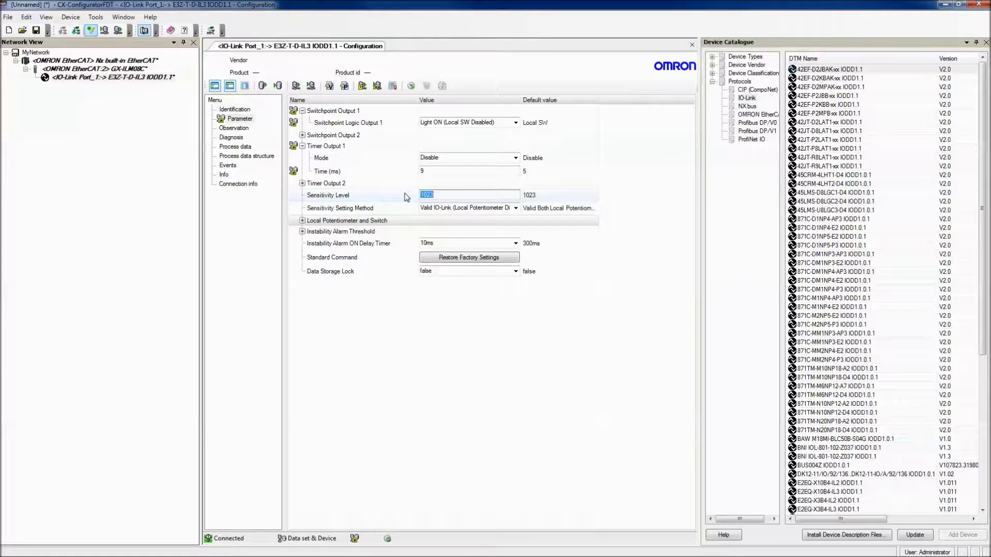
pyautogui.write('456')
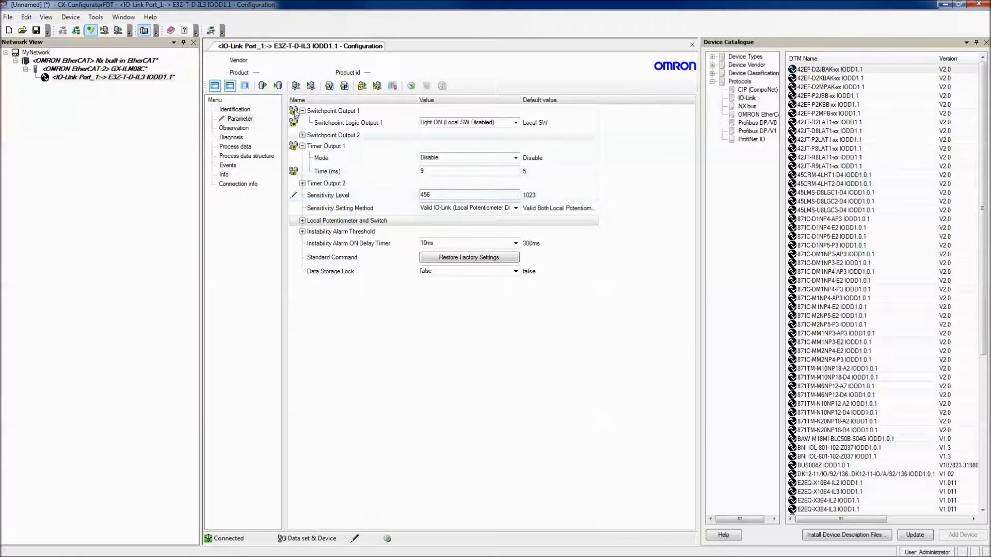
pyautogui.click(311, 86)
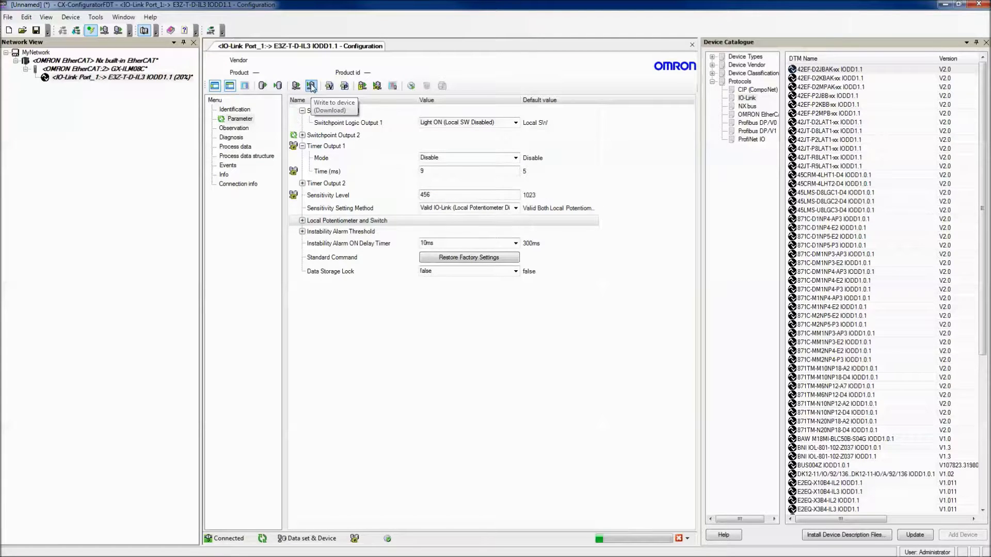